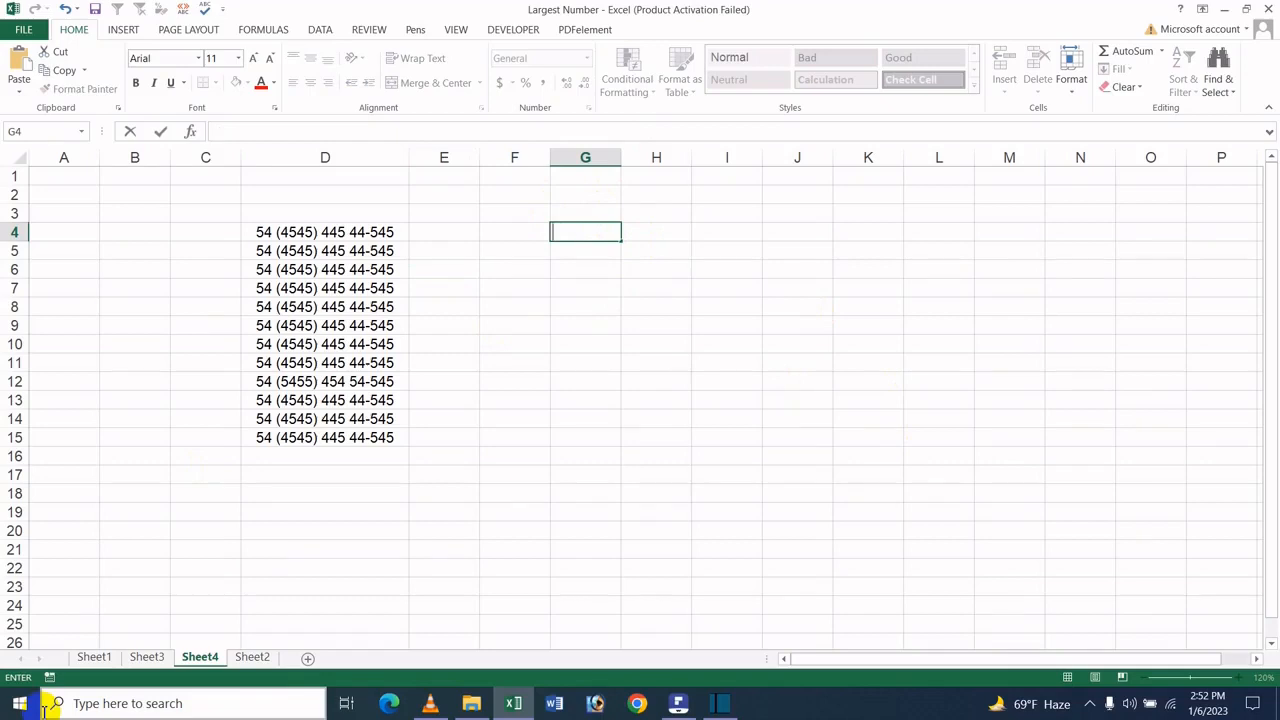
type("57896")
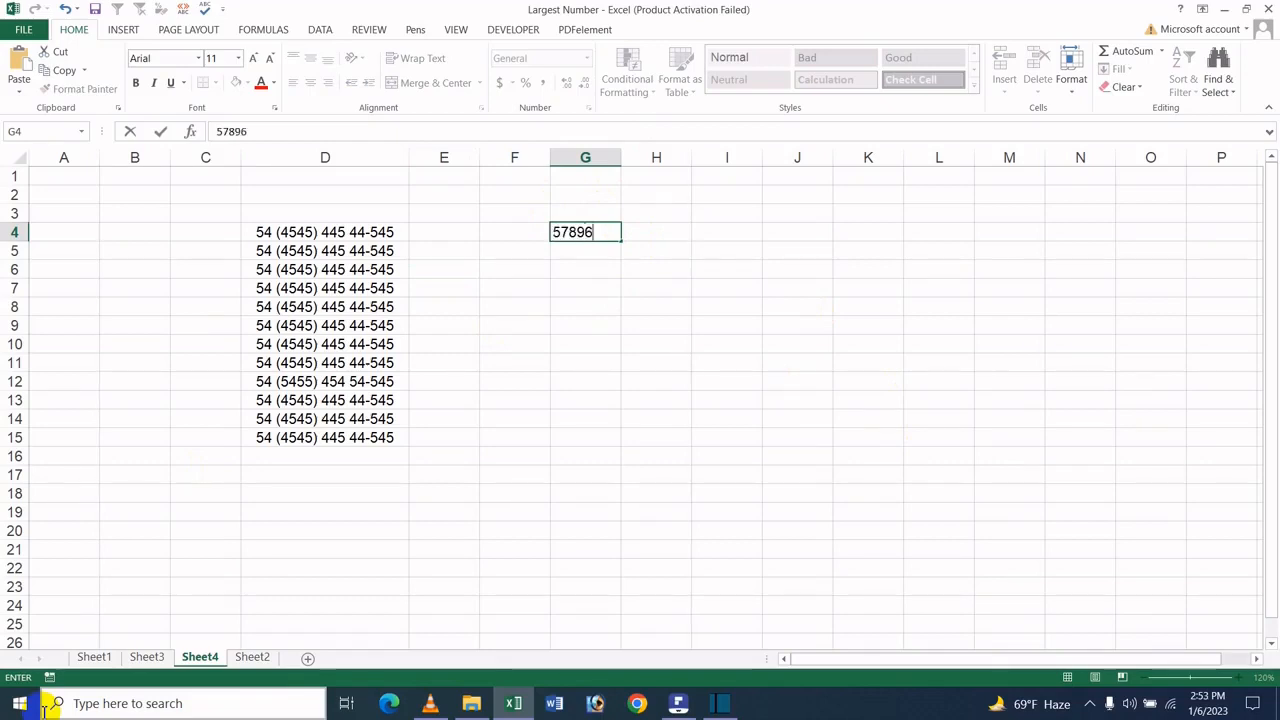
type("48521")
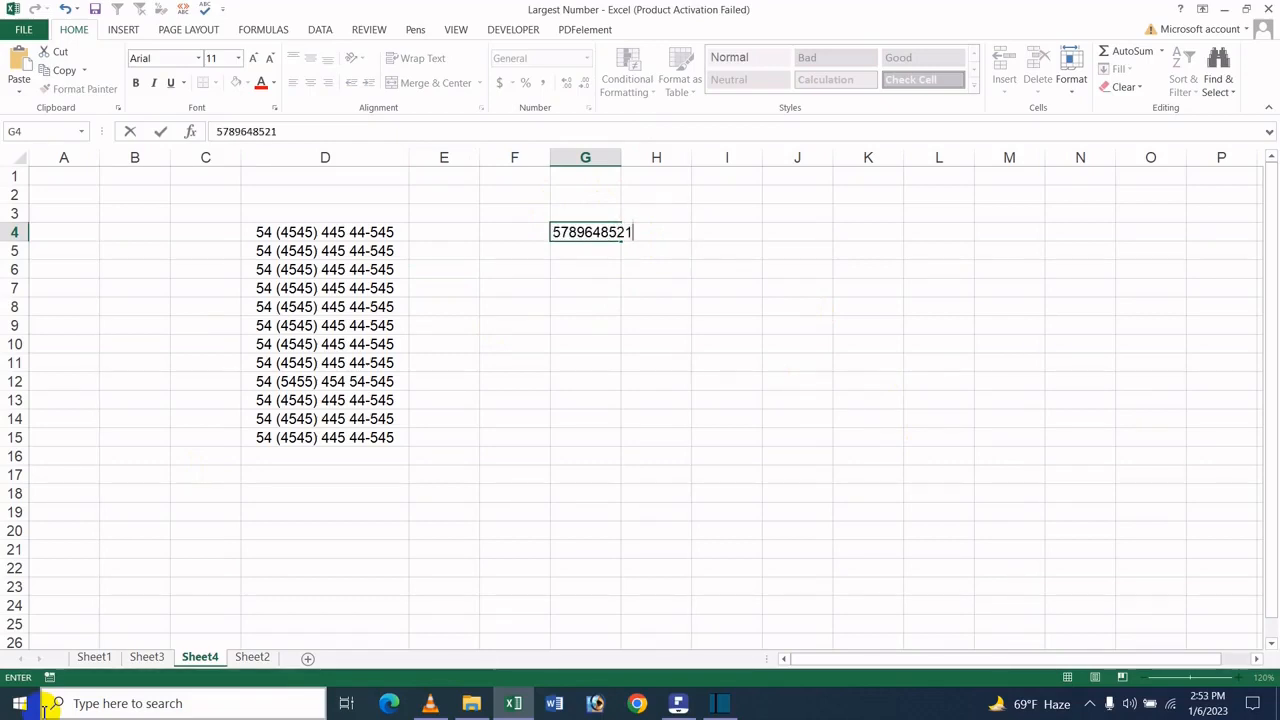
type("36578")
key("Return")
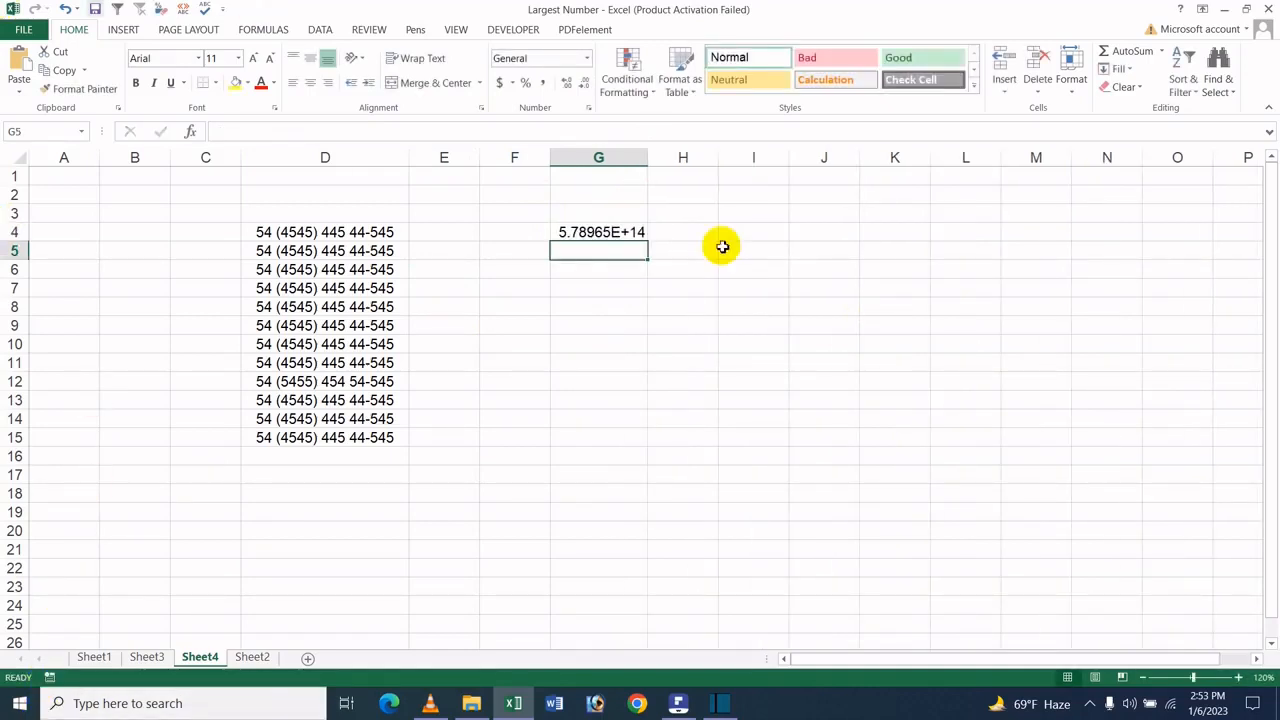
Widen column G and fill the number from G4 down through G15
mouse_move(659, 155)
left_mouse_down()
mouse_move(948, 150)
mouse_move(624, 195)
mouse_move(623, 217)
mouse_move(617, 200)
mouse_move(640, 160)
mouse_move(680, 163)
mouse_move(671, 158)
left_mouse_up()
left_click(937, 155)
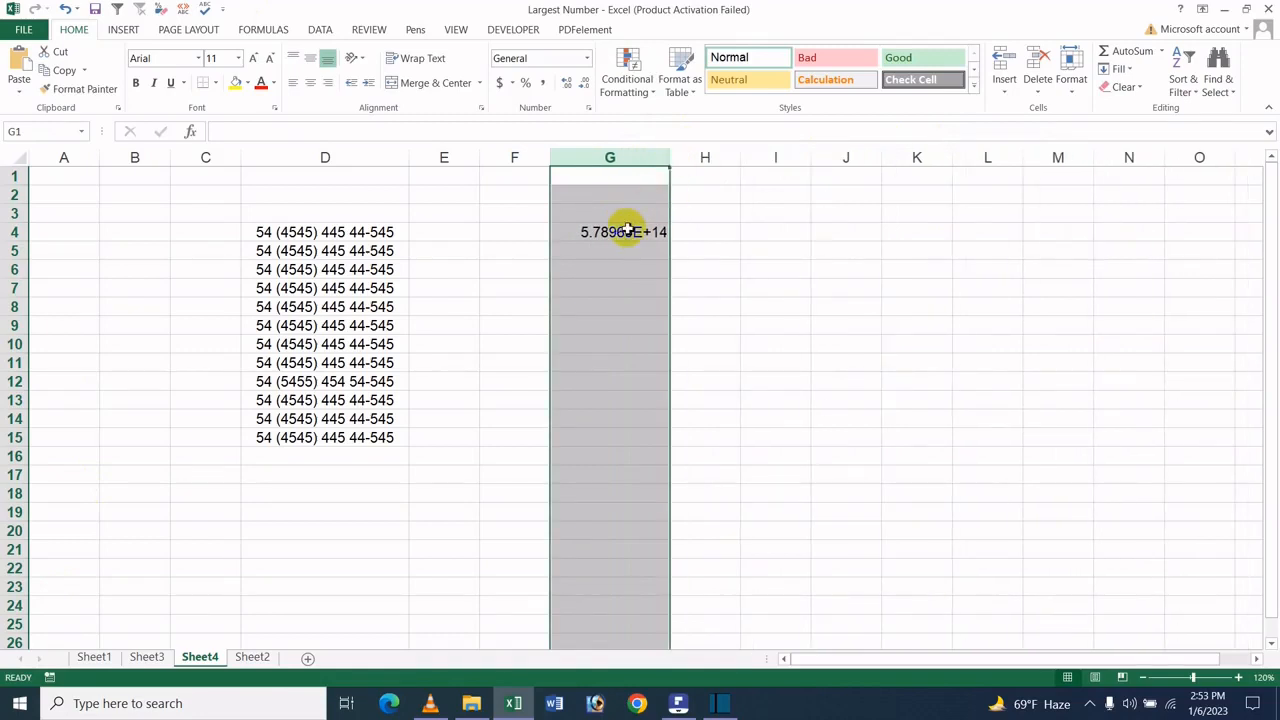
left_click(662, 239)
left_click_drag(672, 242, 592, 440)
left_click(594, 421)
left_click_drag(634, 229, 627, 440)
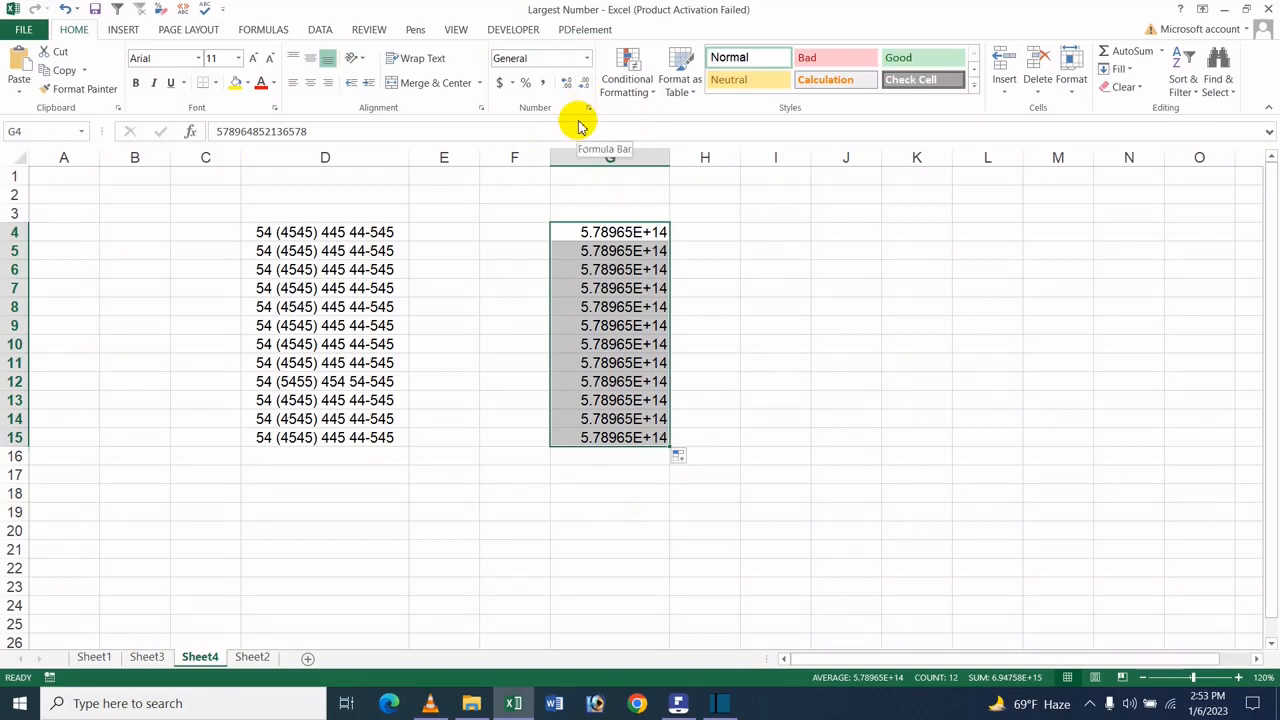
Apply the custom number format 0 to the selected cells G4:G15
key("ctrl+1")
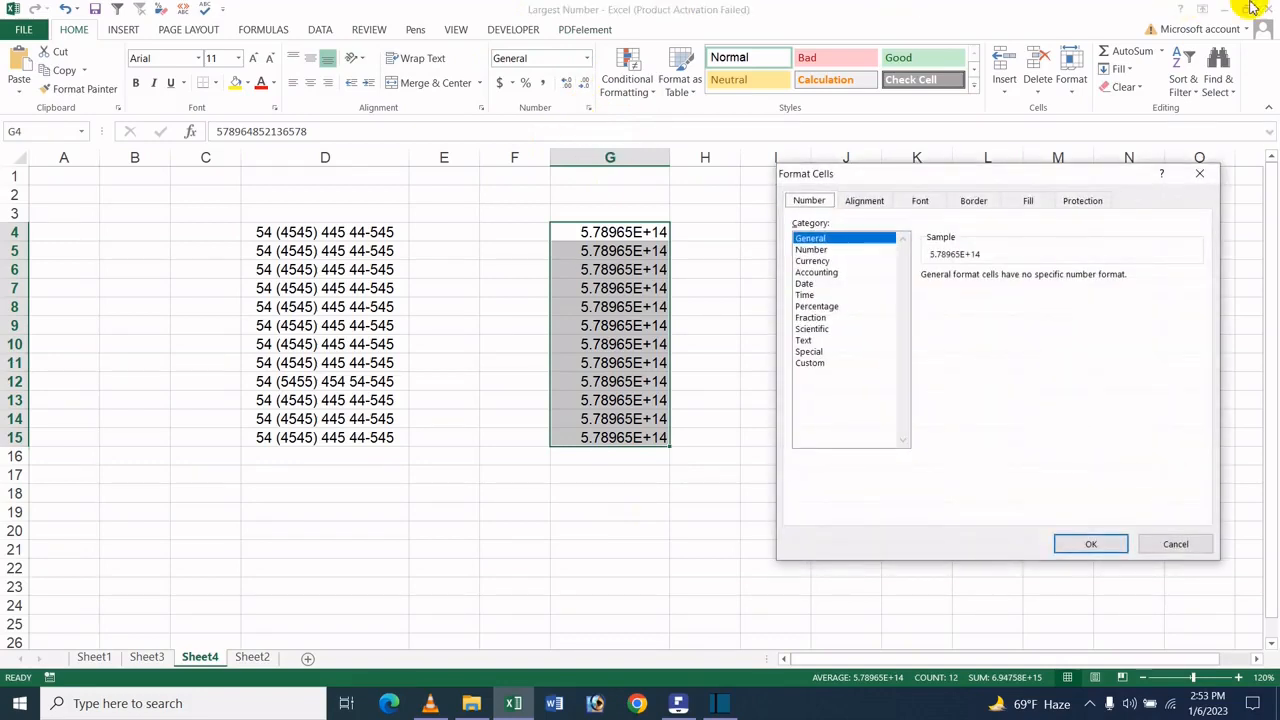
left_click(836, 250)
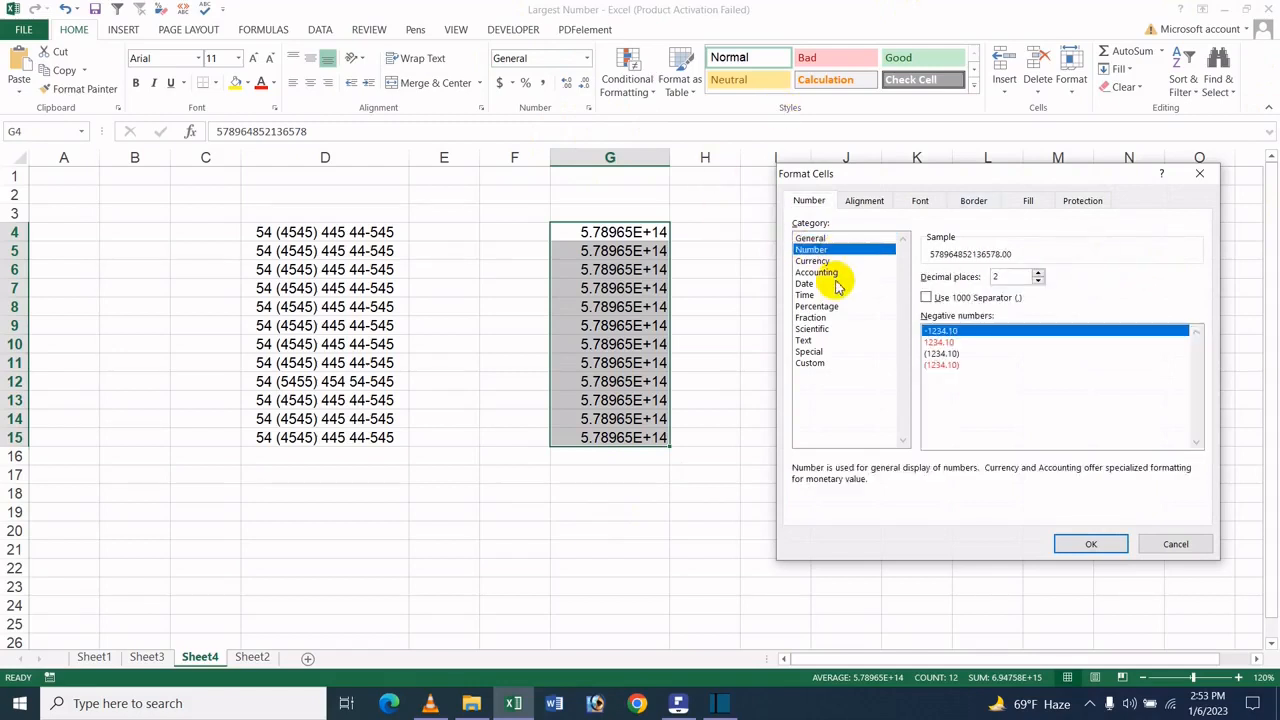
left_click(820, 364)
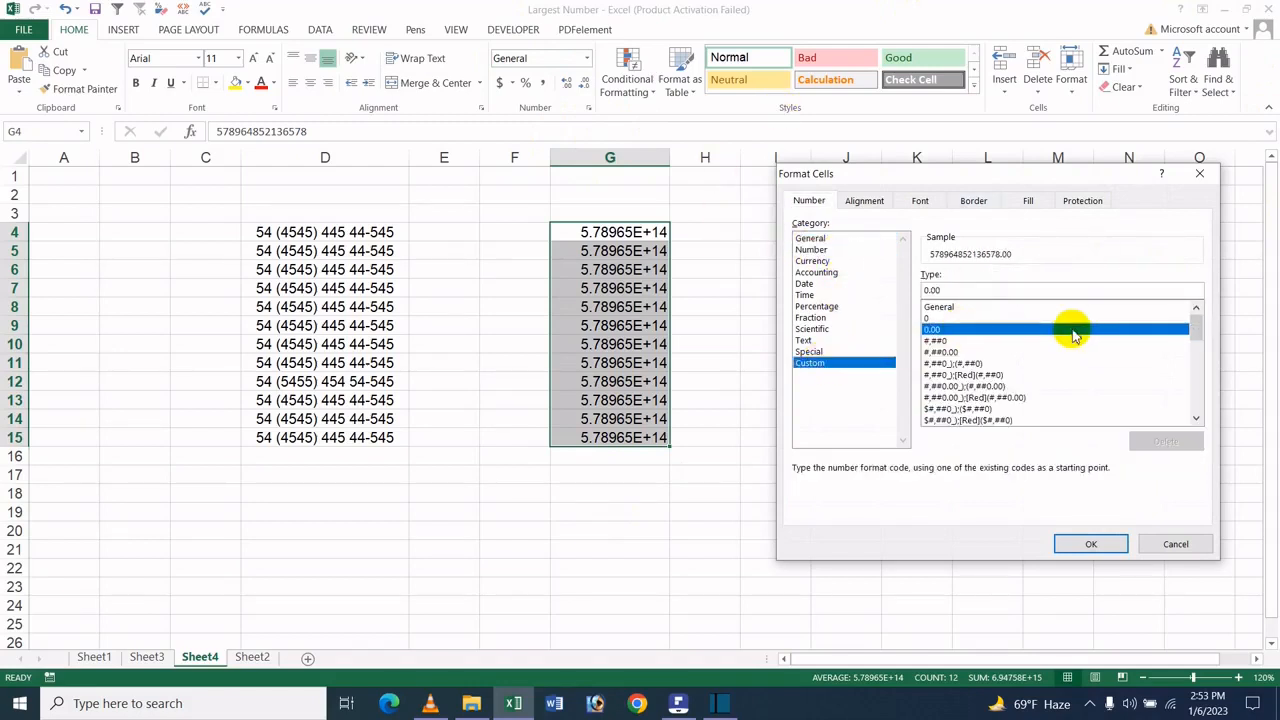
left_click_drag(966, 291, 914, 290)
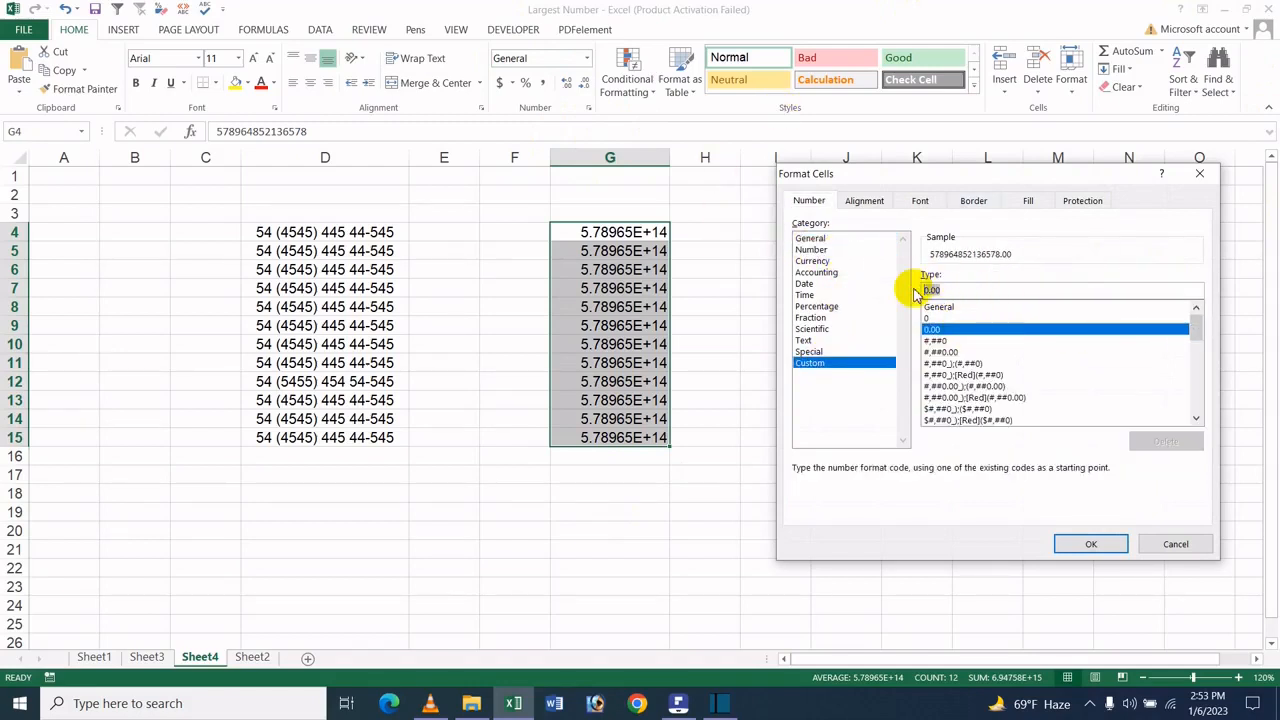
key("BackSpace")
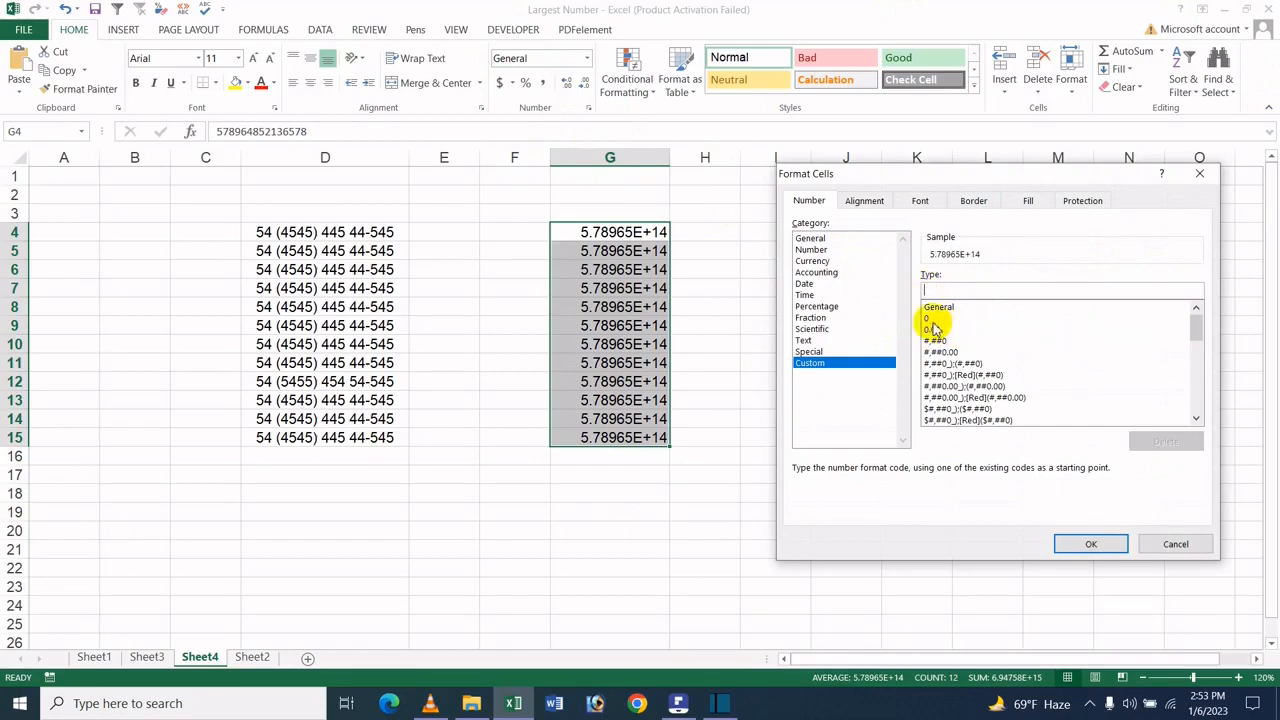
left_click(929, 319)
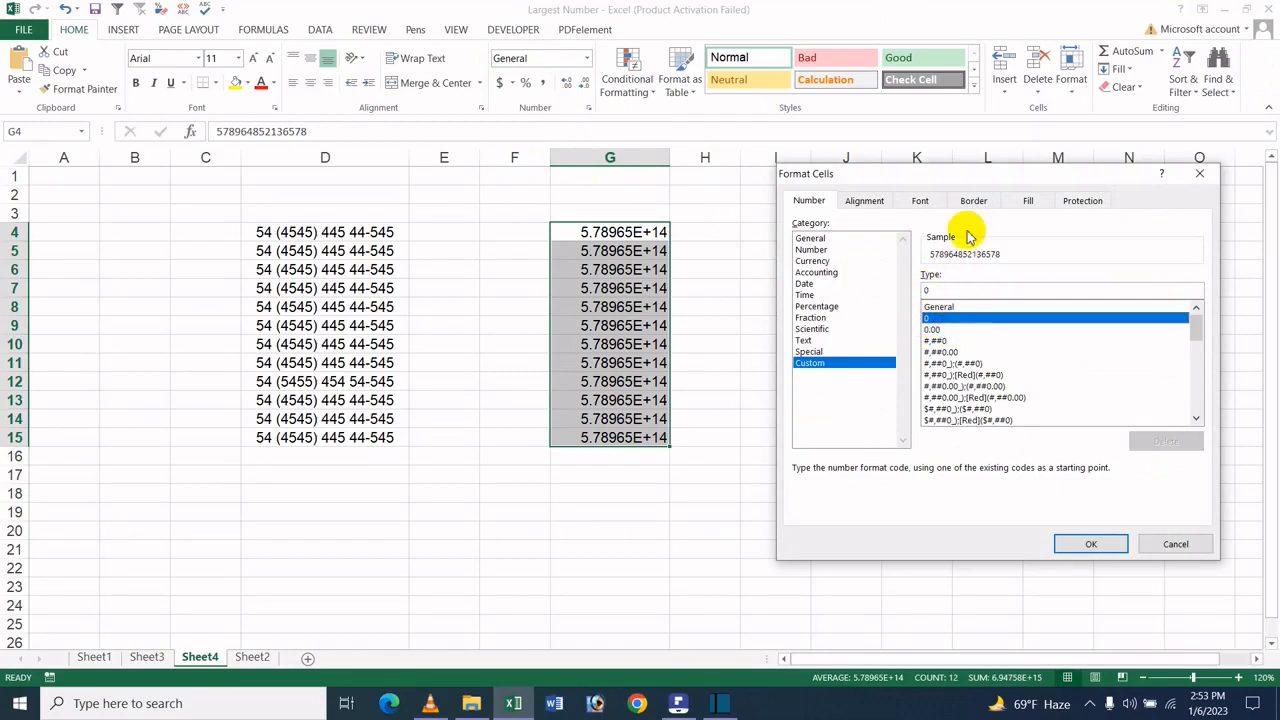
left_click(942, 309)
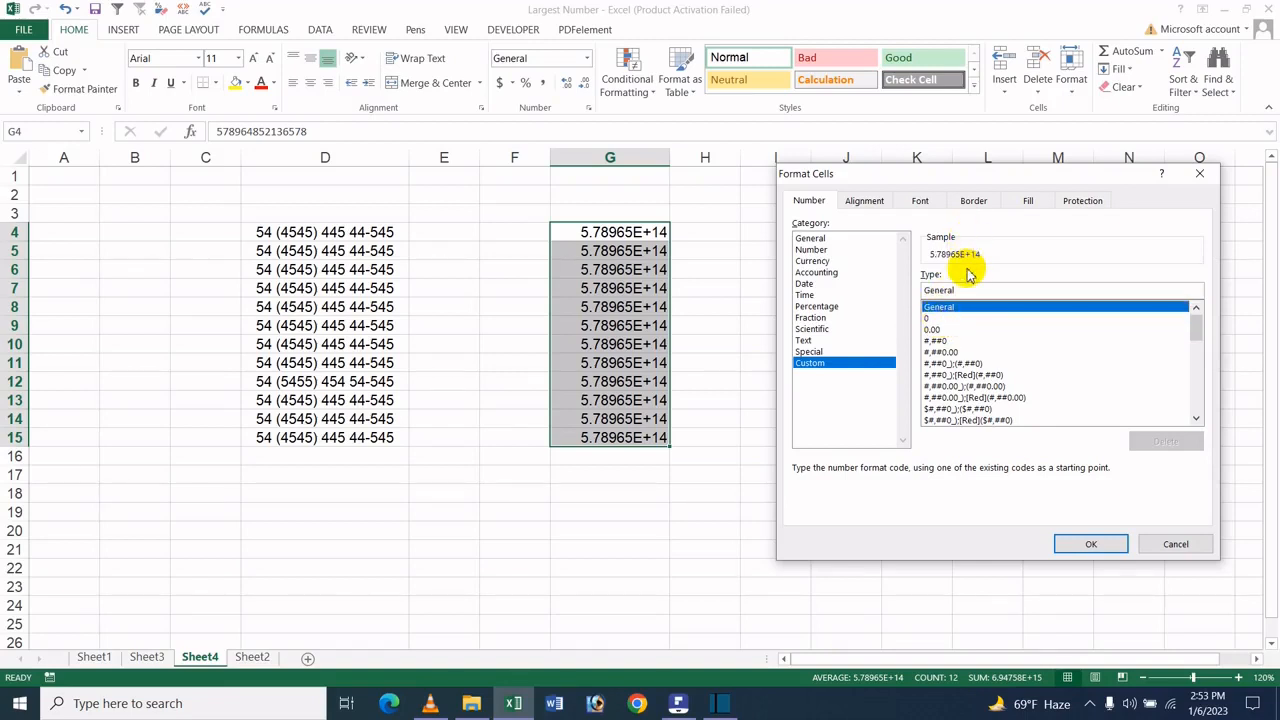
left_click(932, 318)
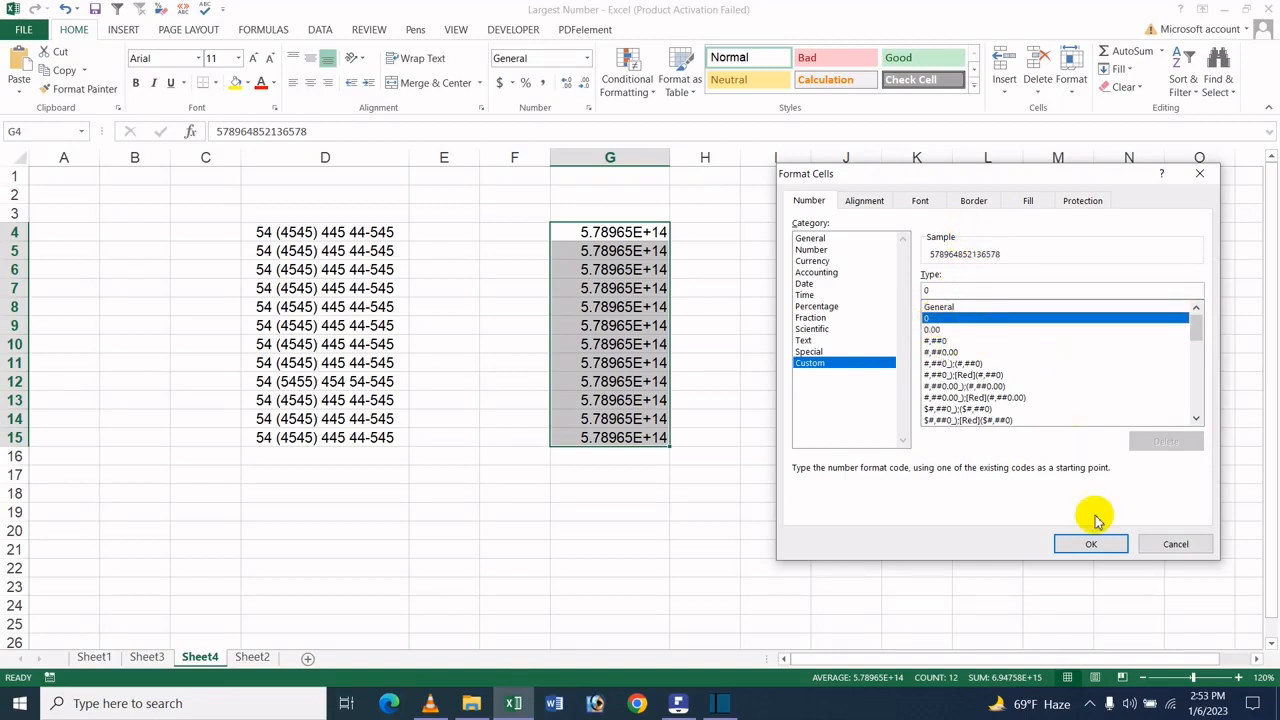
left_click(1112, 541)
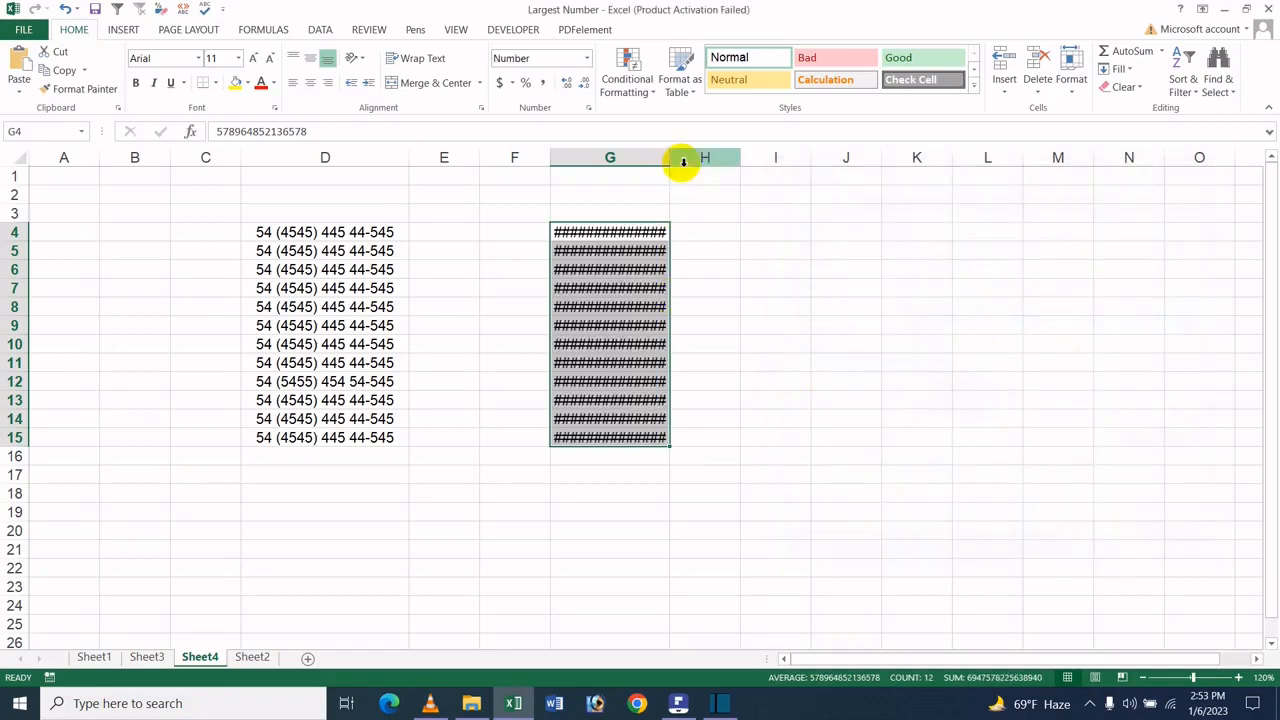
Widen column G and apply the custom number format ## ### #### ### ### to the selected cells
left_click_drag(695, 163, 700, 166)
key("ctrl+1")
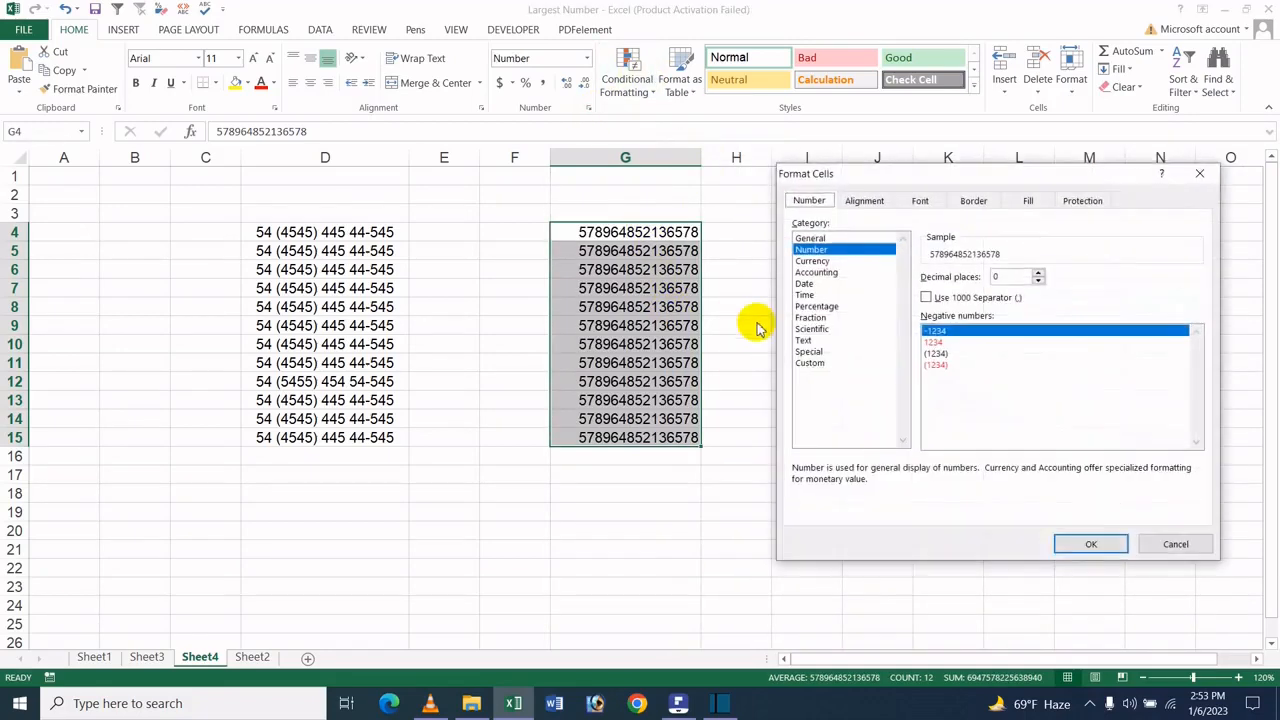
left_click(808, 362)
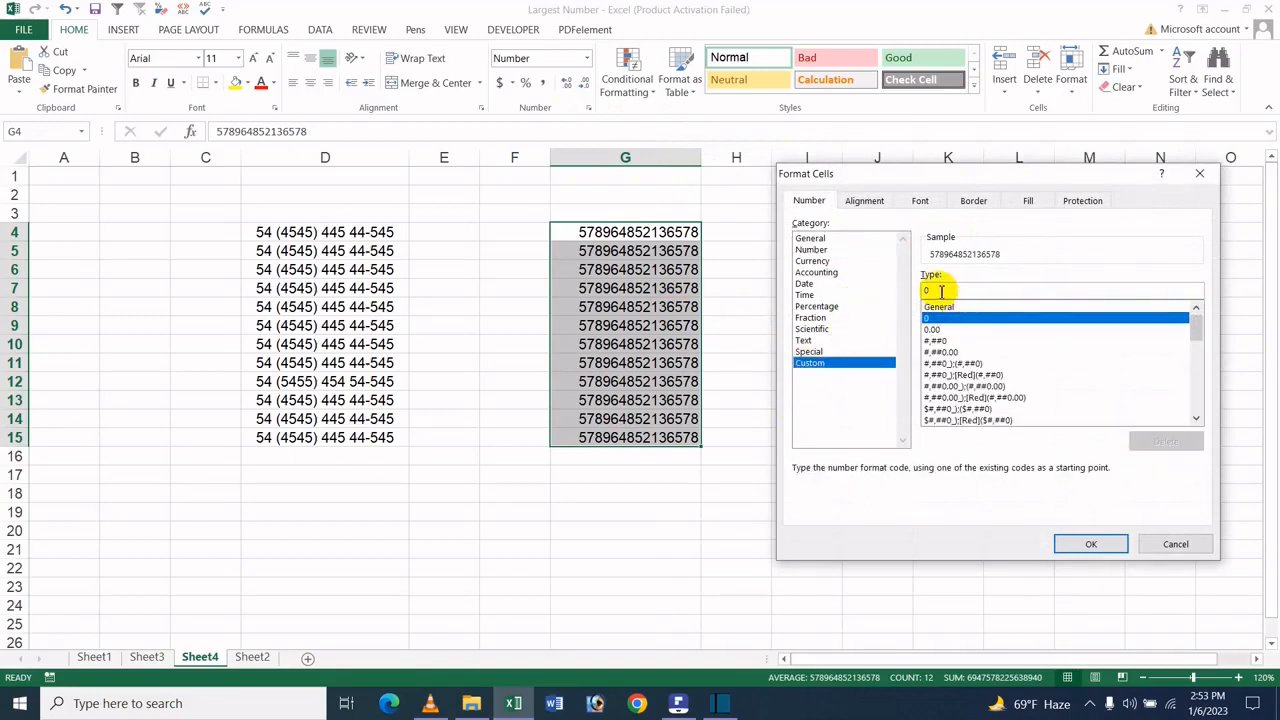
left_click_drag(939, 291, 926, 291)
type("#")
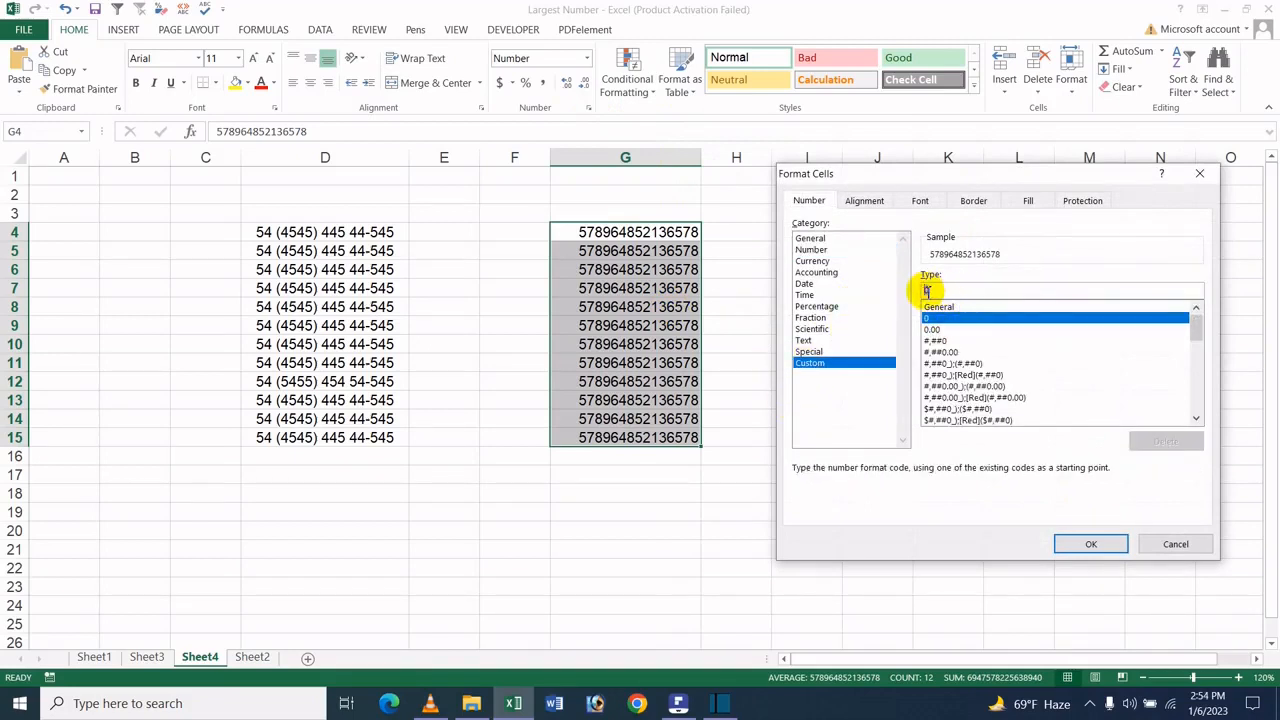
key("BackSpace")
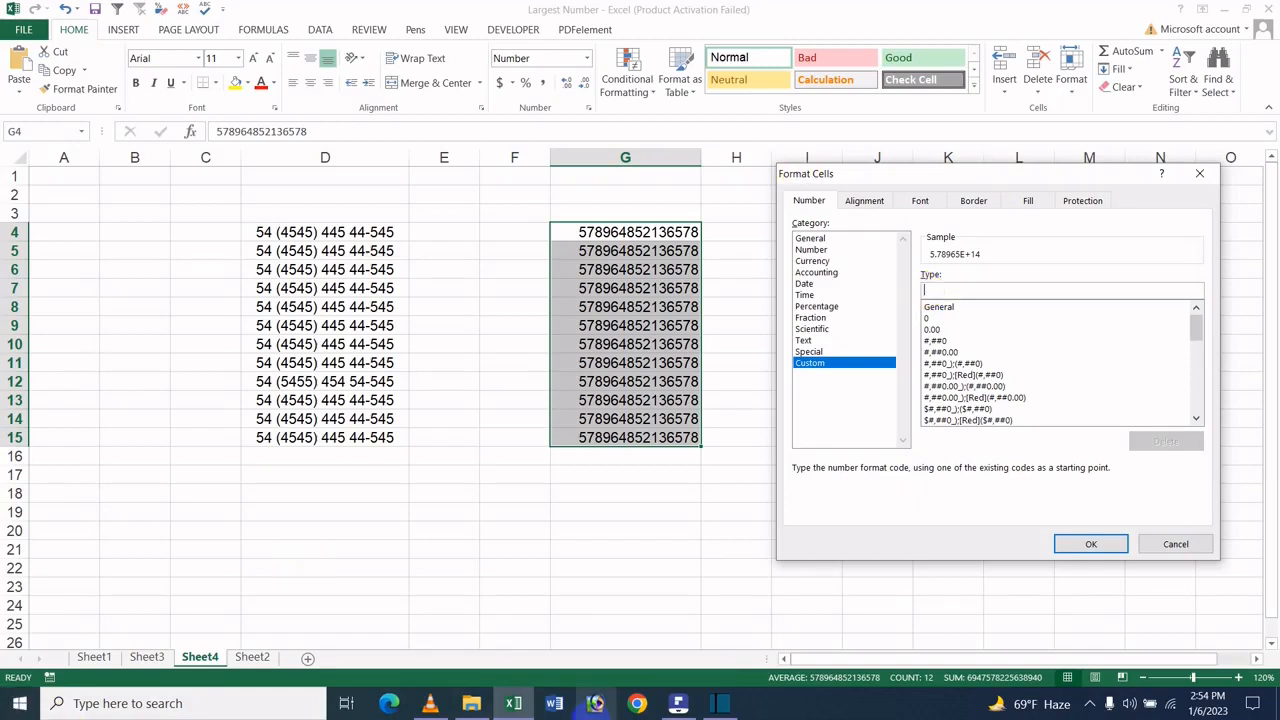
type("##")
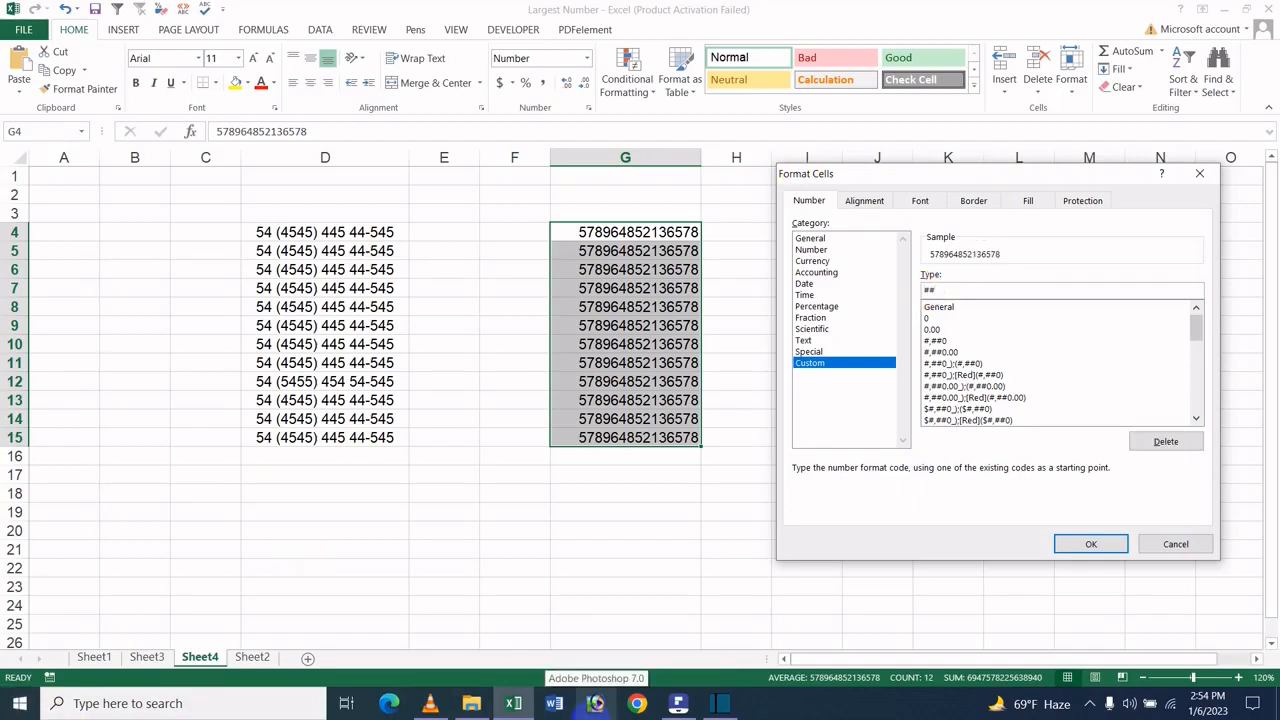
type(" ###")
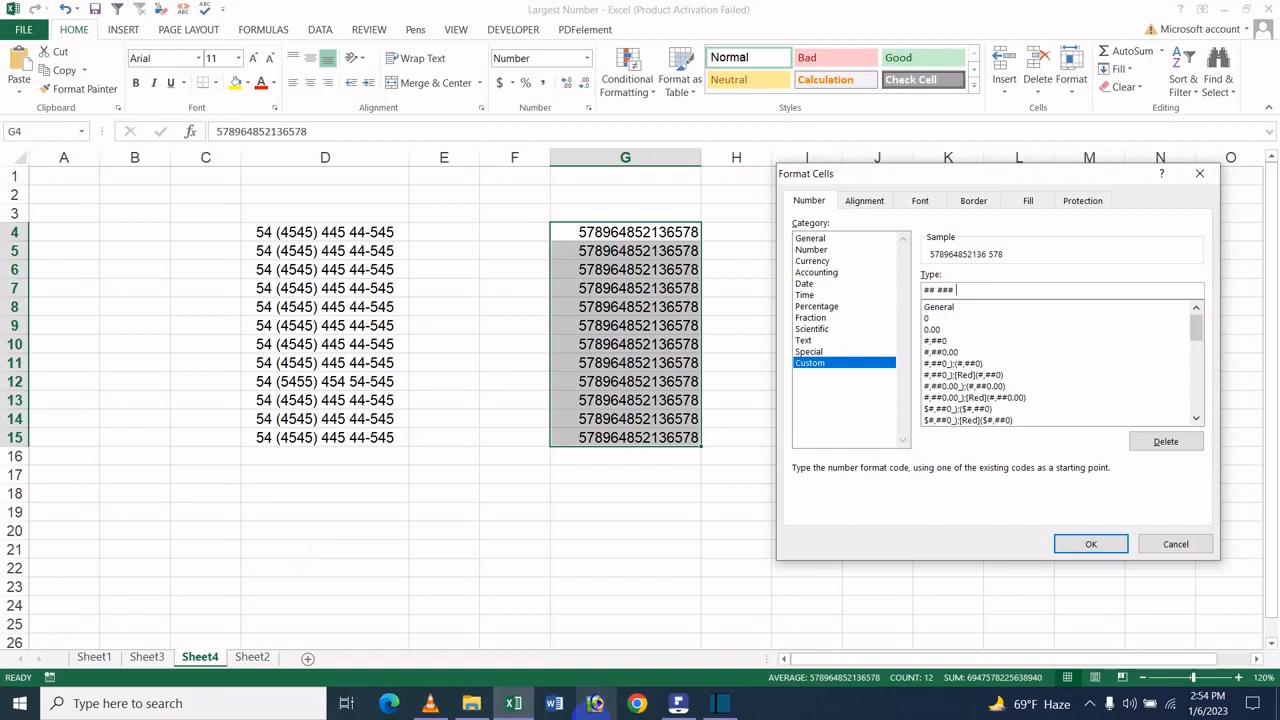
type(" ####")
type("### ###")
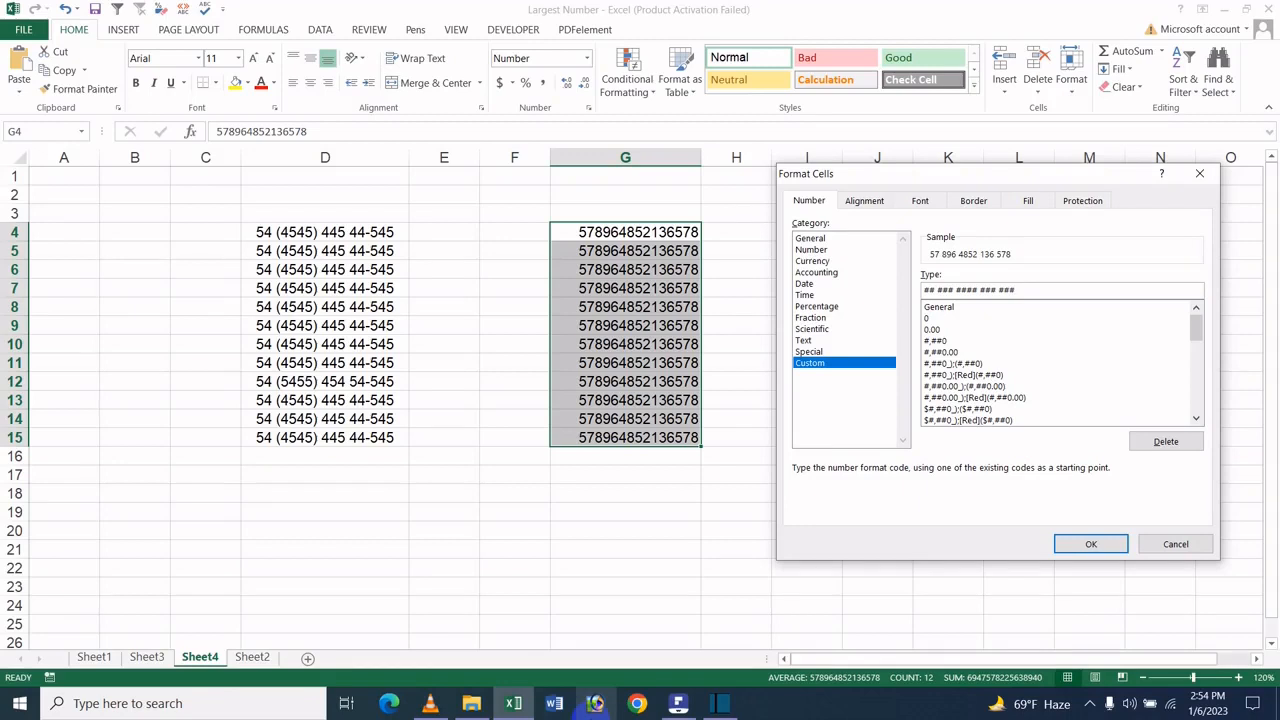
key("Return")
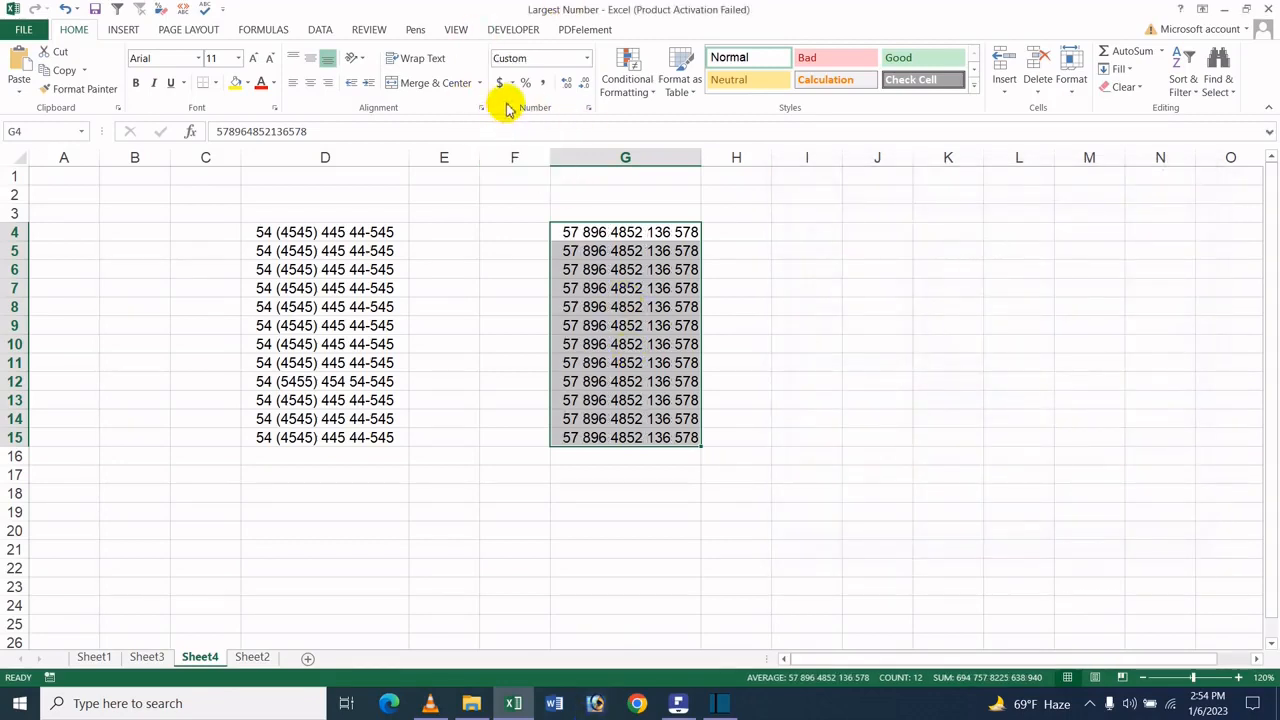
Change the selected cells' custom format to ## ### (####) ###-###
left_click(589, 108)
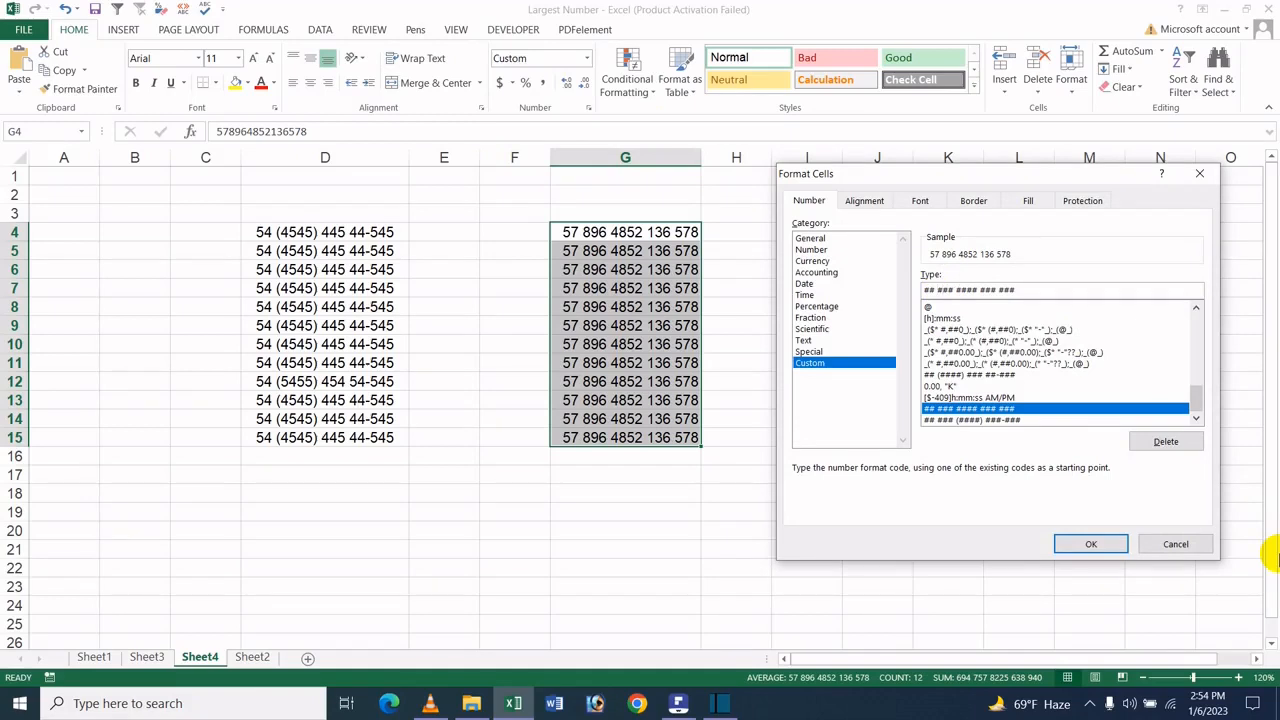
type("(####")
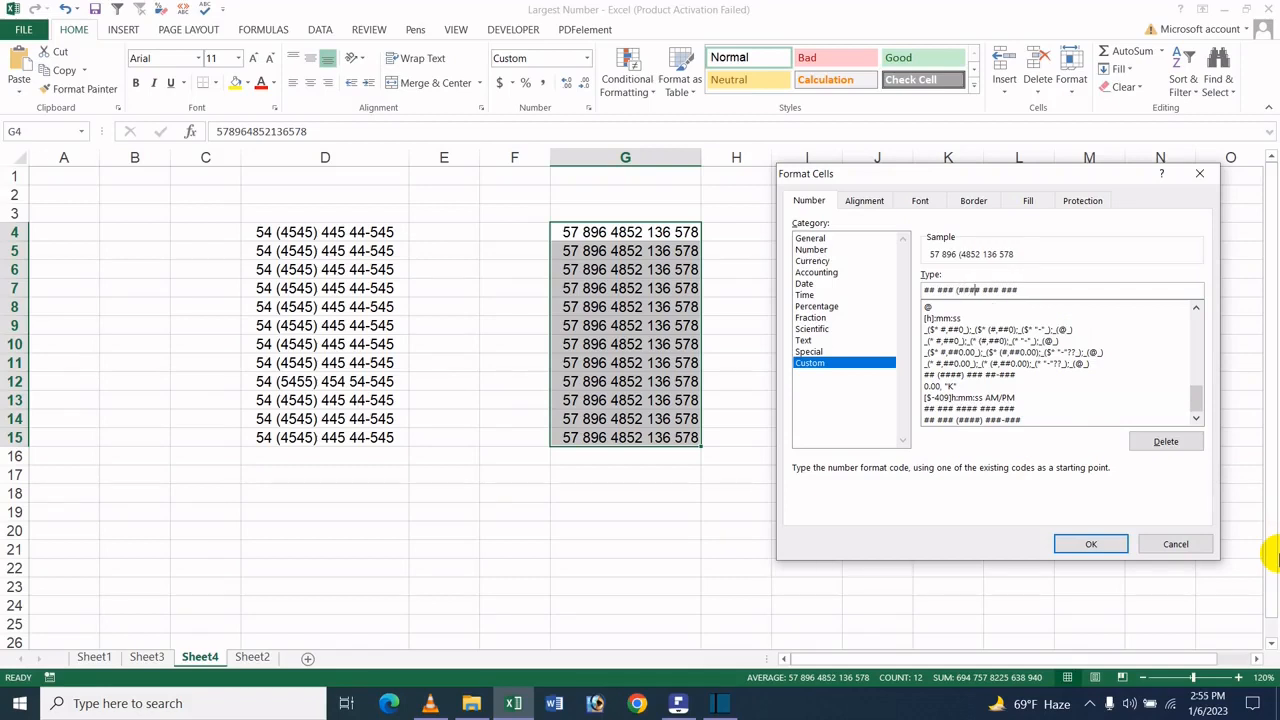
type(")")
left_click(1005, 289)
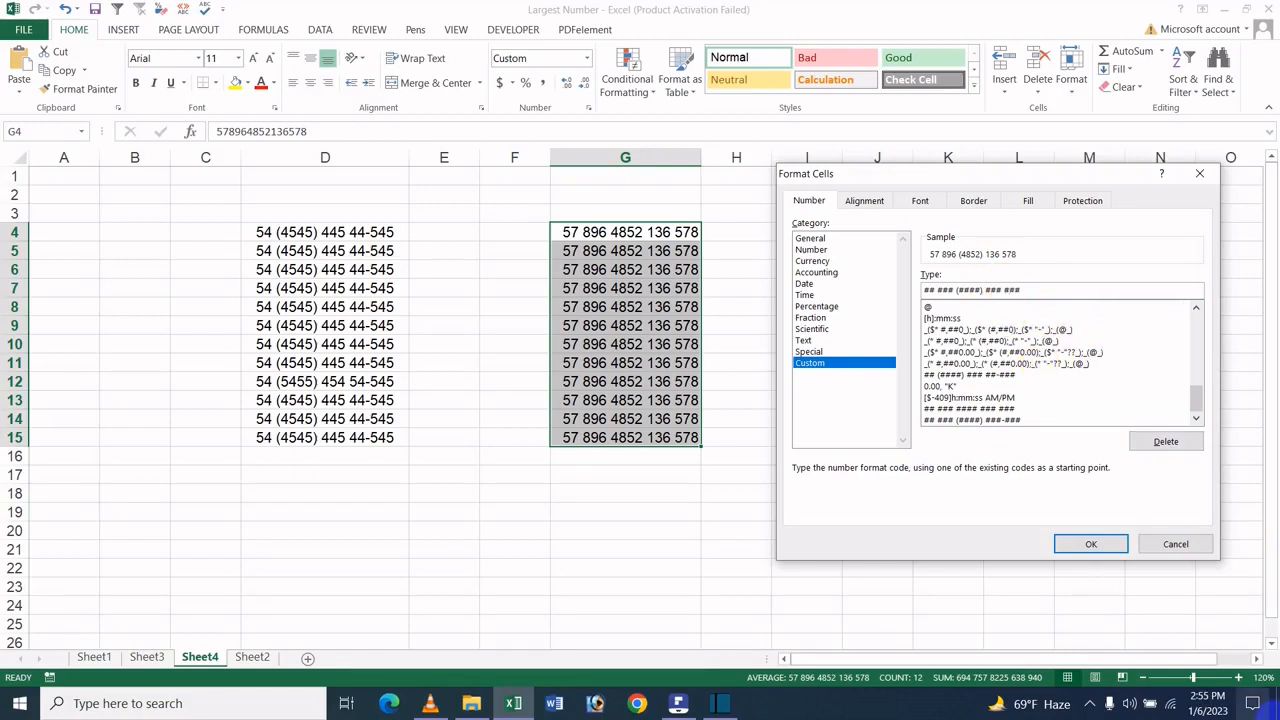
key("BackSpace")
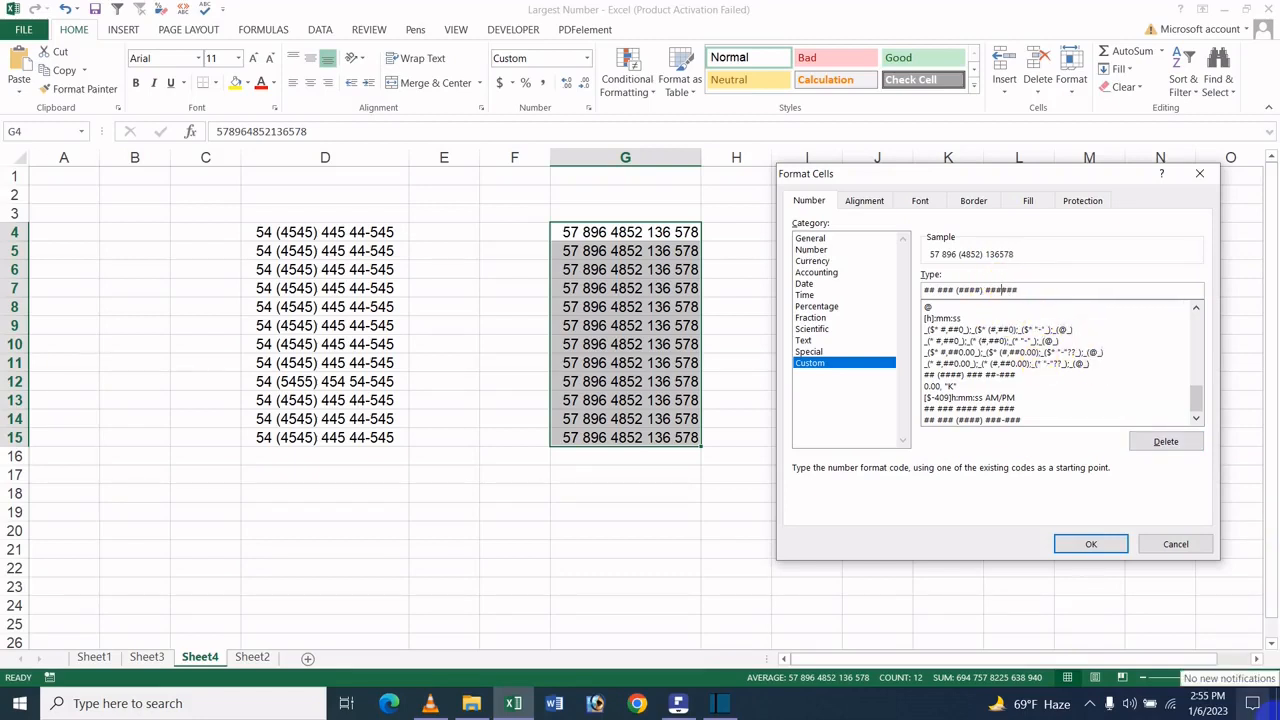
type("-")
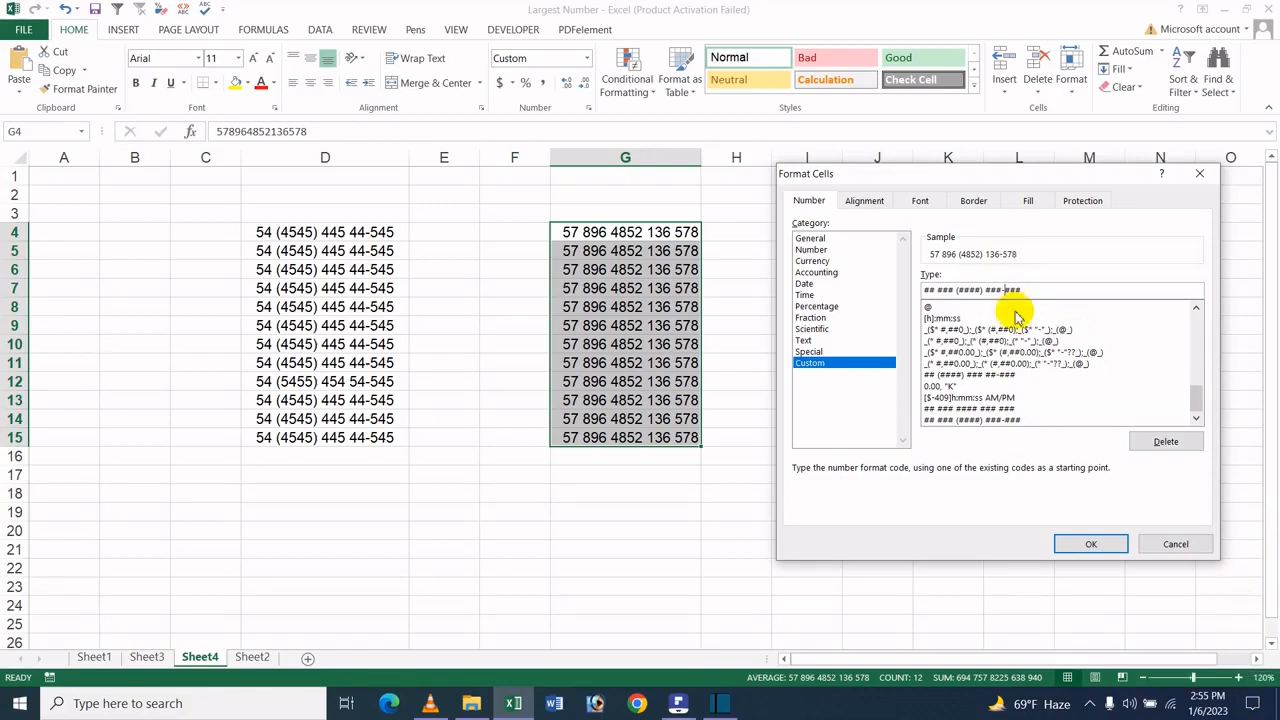
left_click(1091, 544)
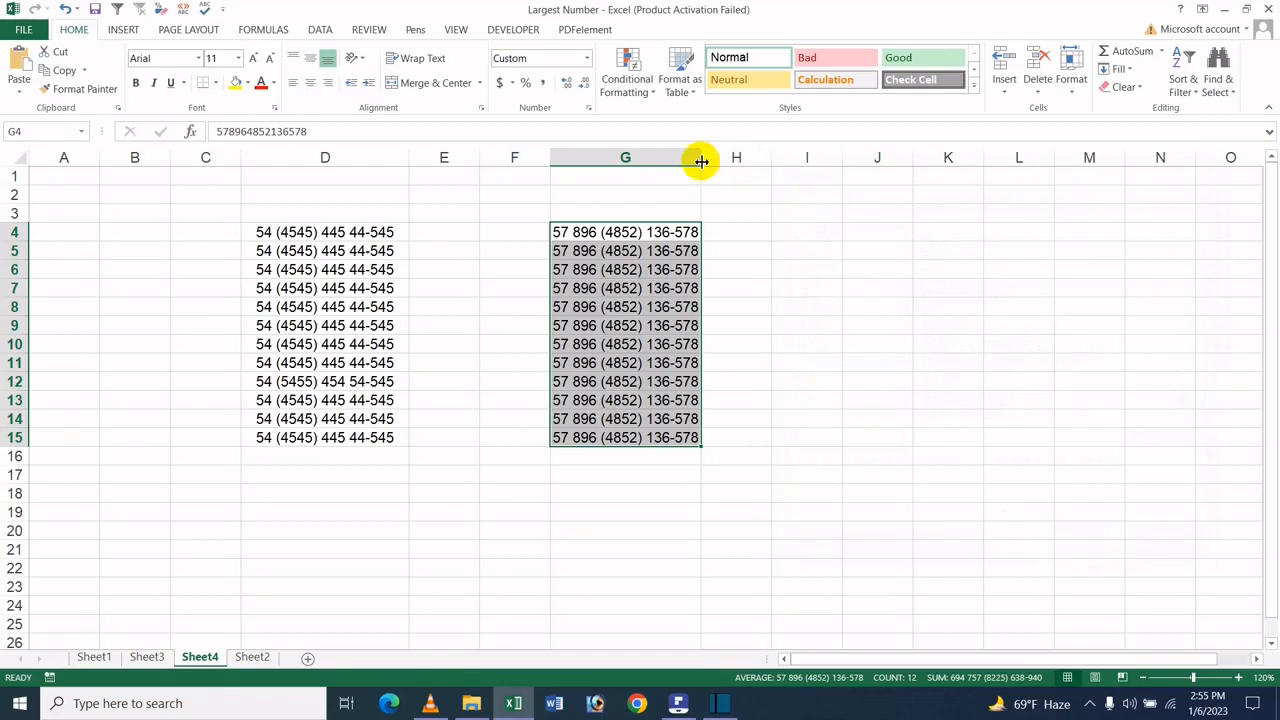
Widen column G to fit the formatted numbers and deselect the range
left_click_drag(701, 160, 717, 162)
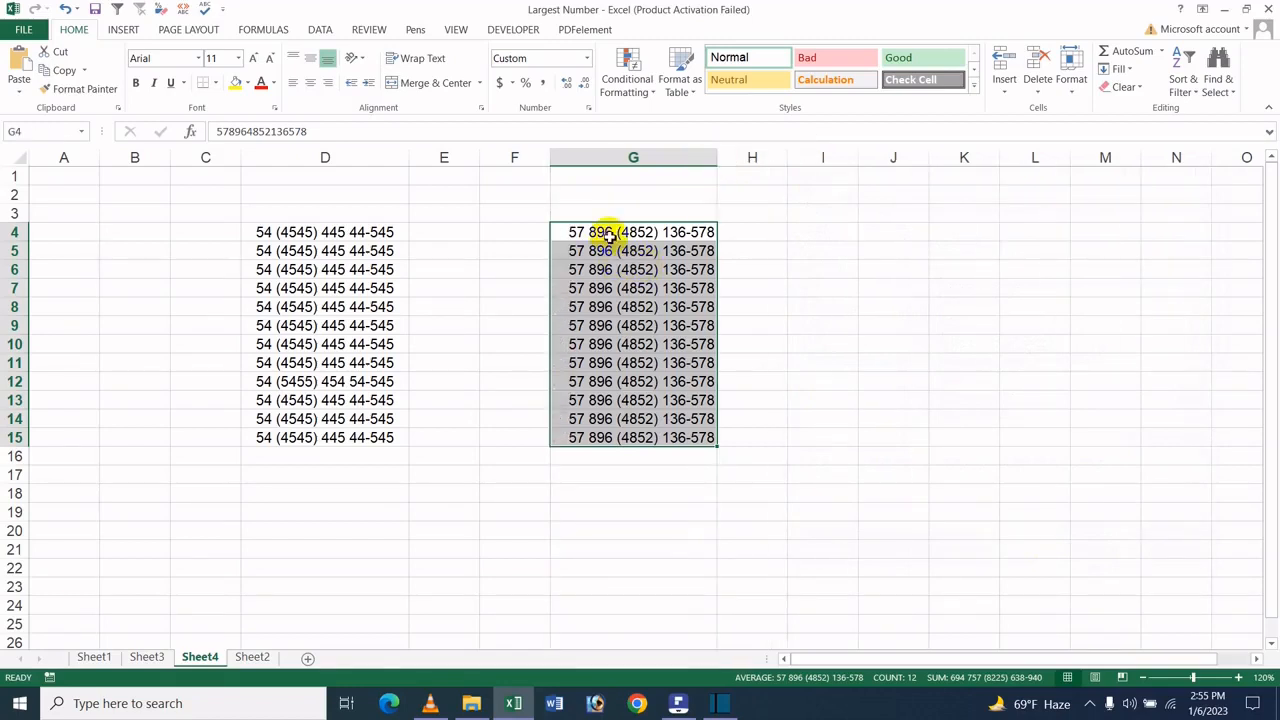
left_click(609, 236)
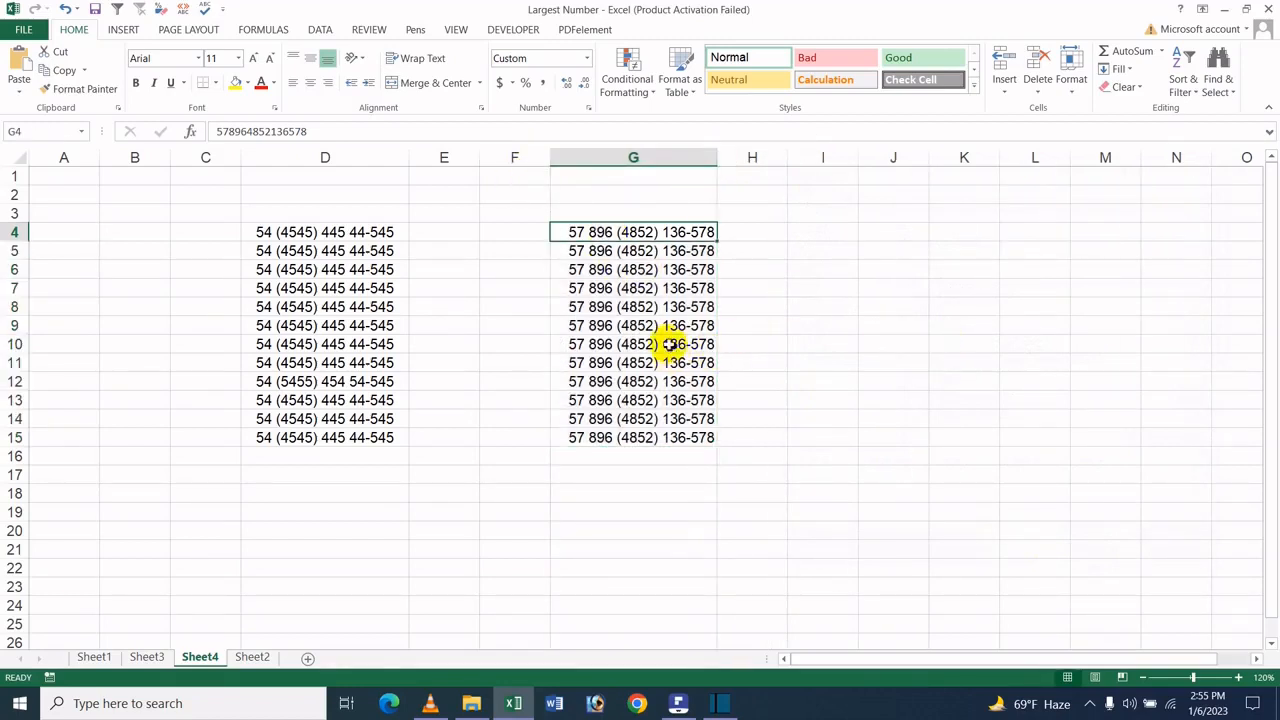
left_click(640, 307)
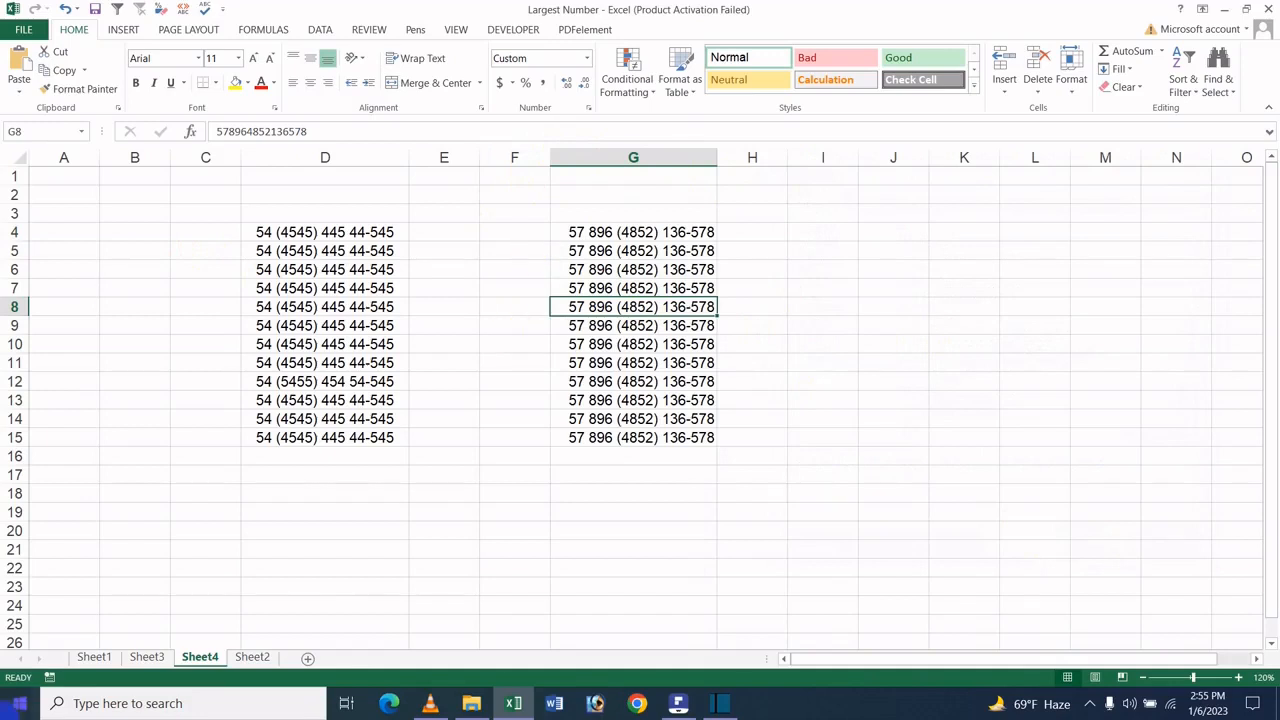
type("67987987897987")
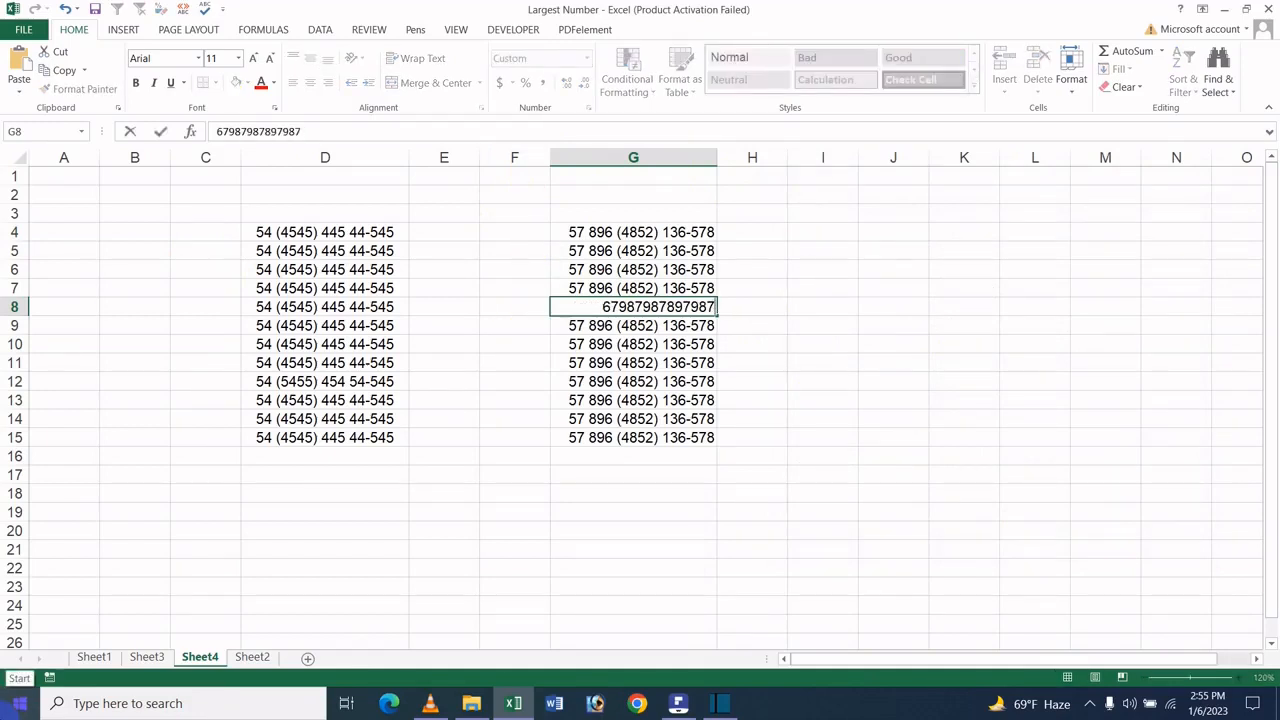
key("Return")
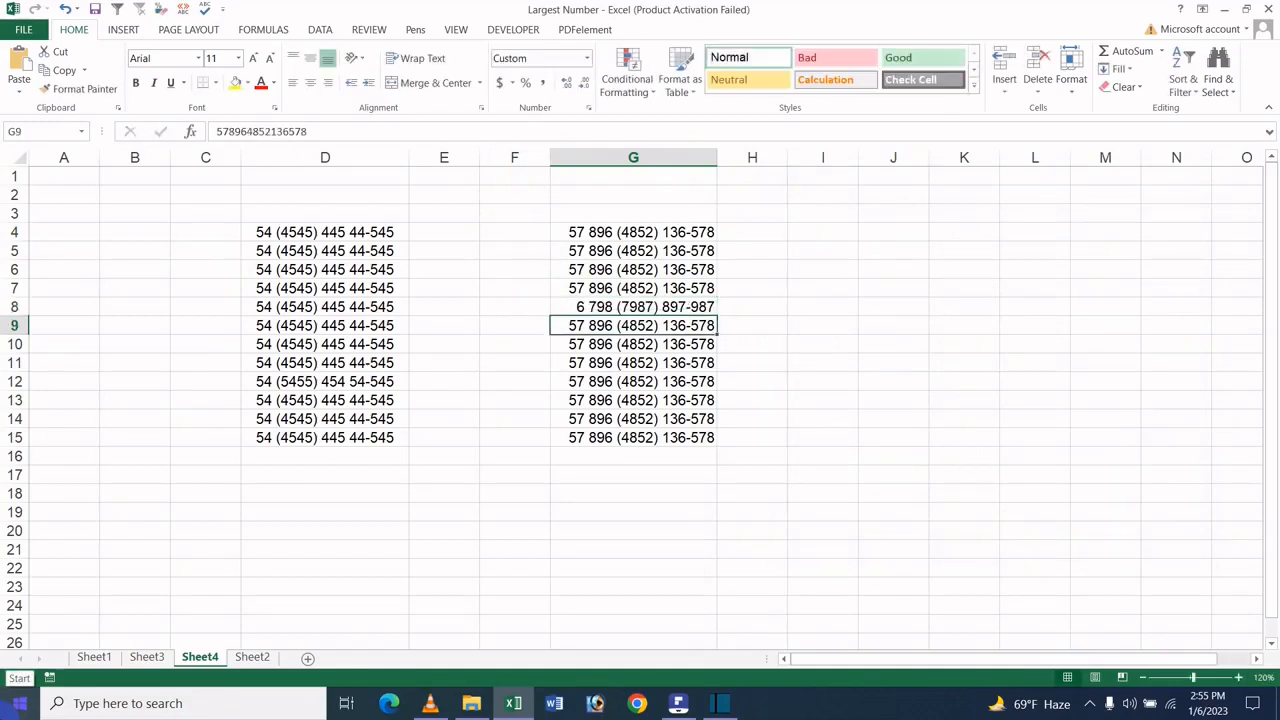
type("56454")
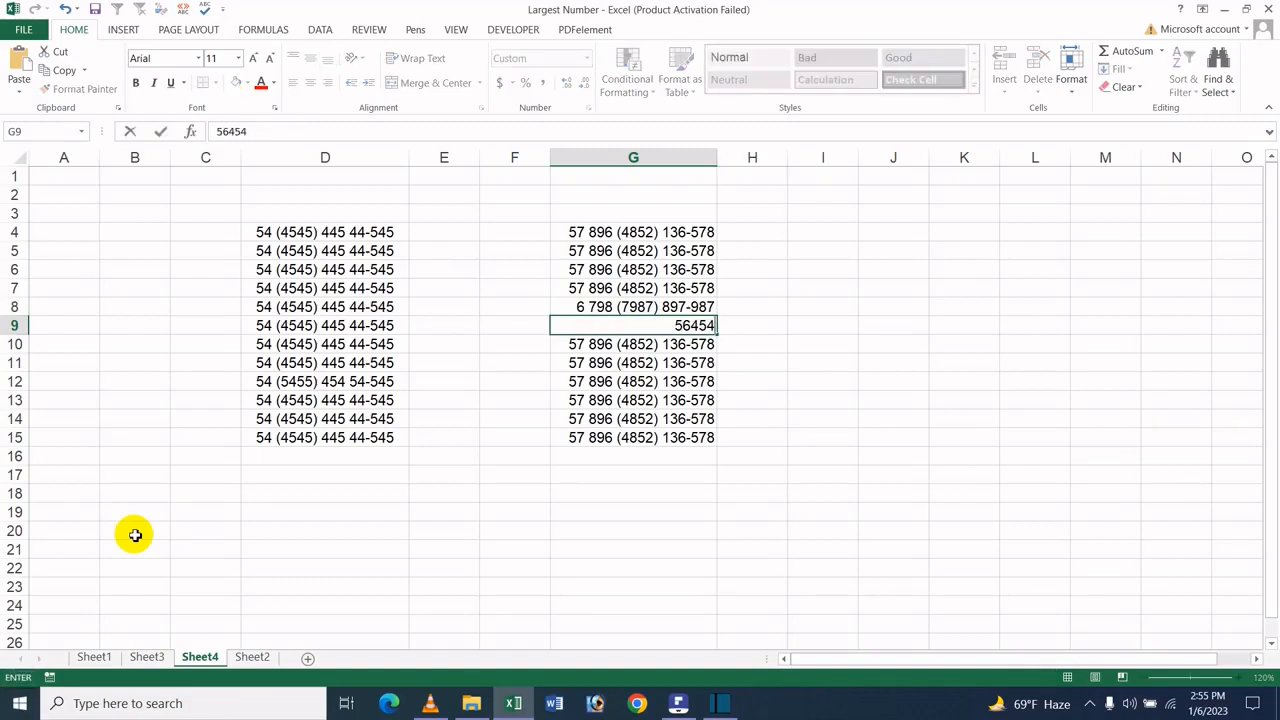
type("6464654654")
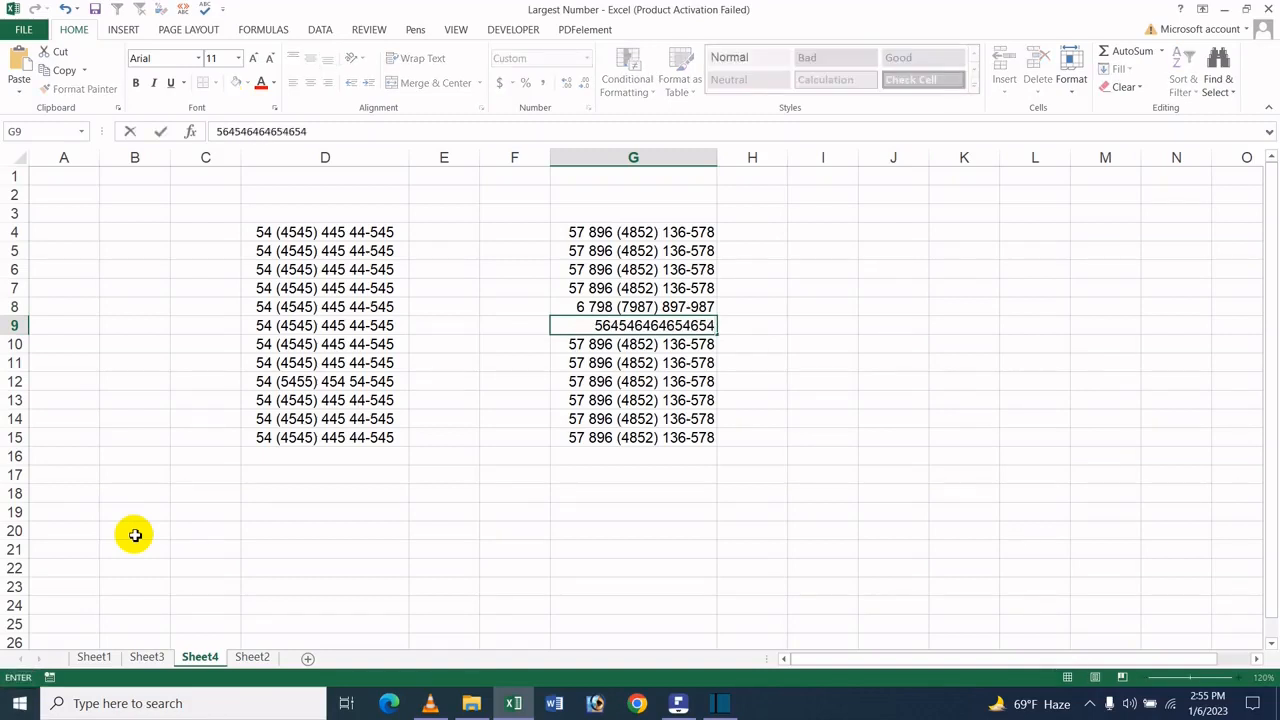
key("Return")
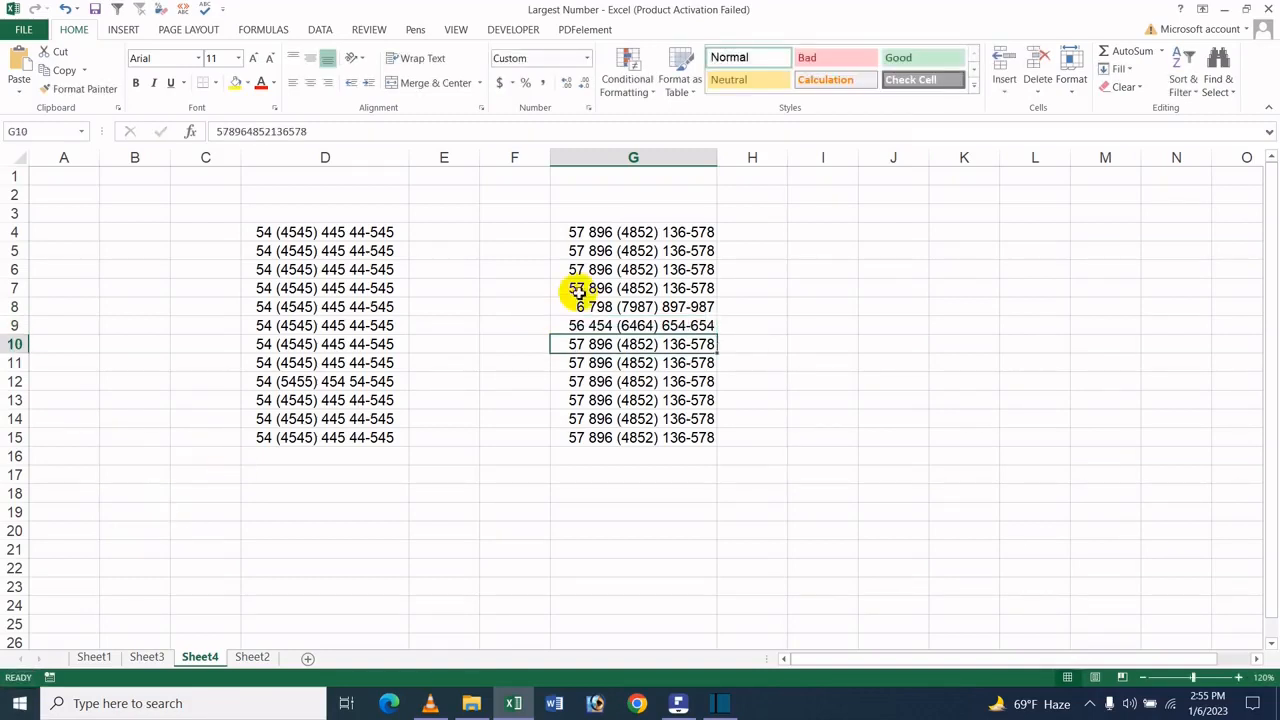
left_click(640, 380)
left_click(686, 327)
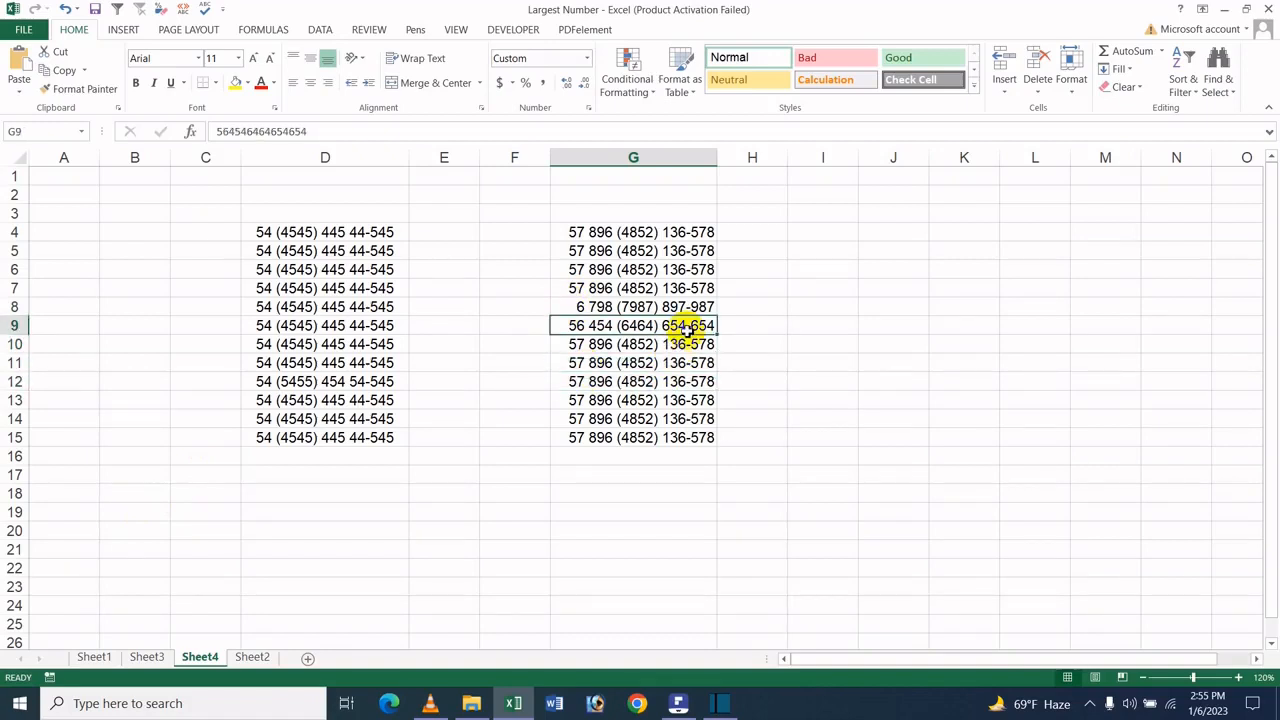
left_click(632, 347)
type("36")
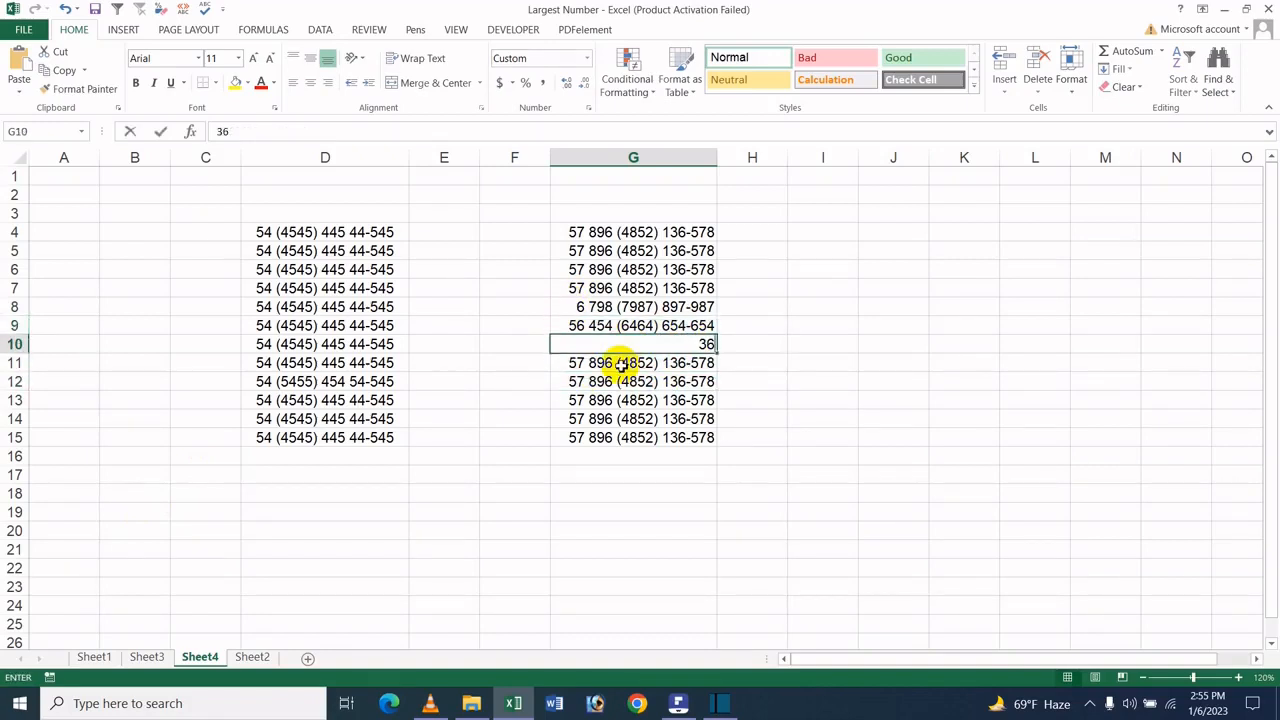
type("546546544654654")
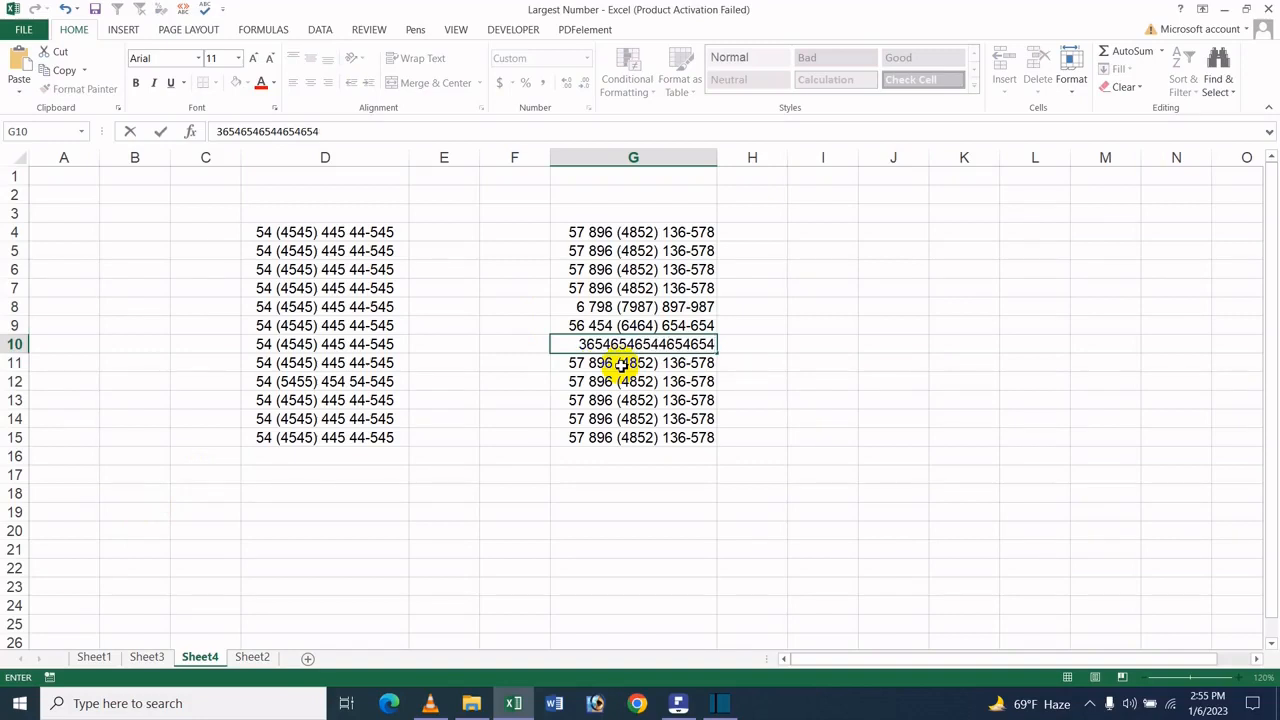
key("Return")
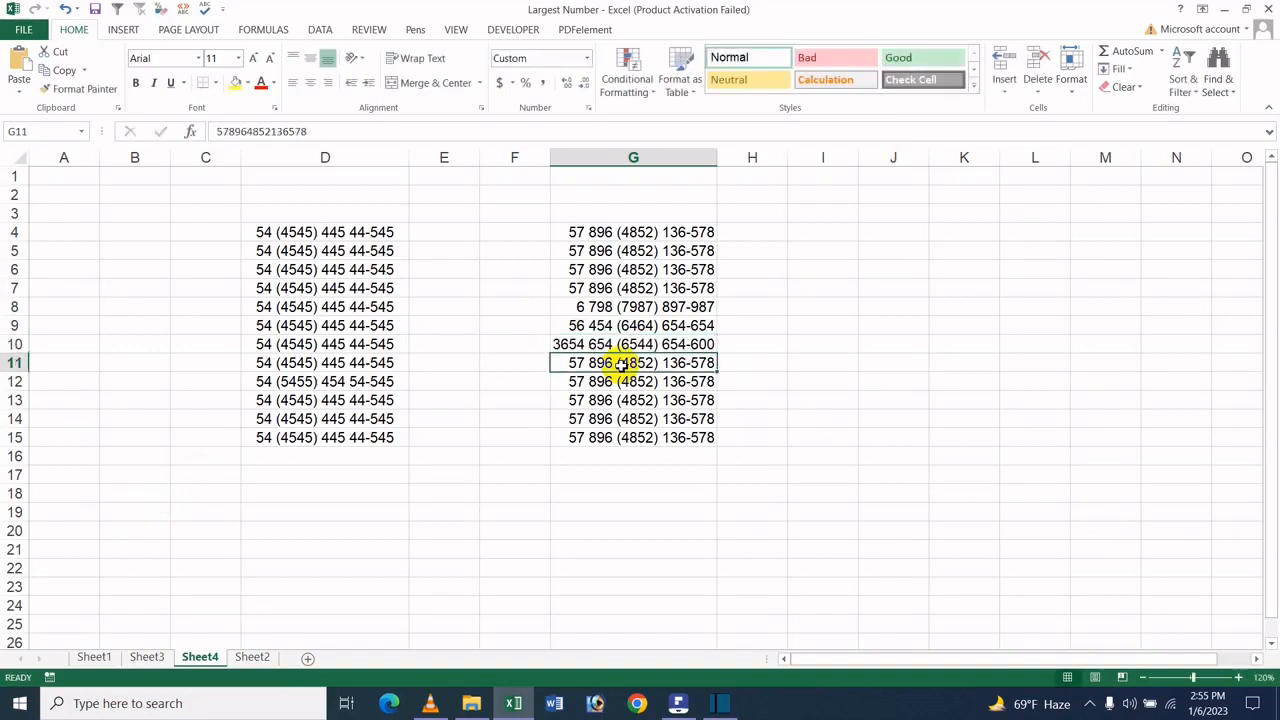
left_click(571, 327)
left_click(563, 344)
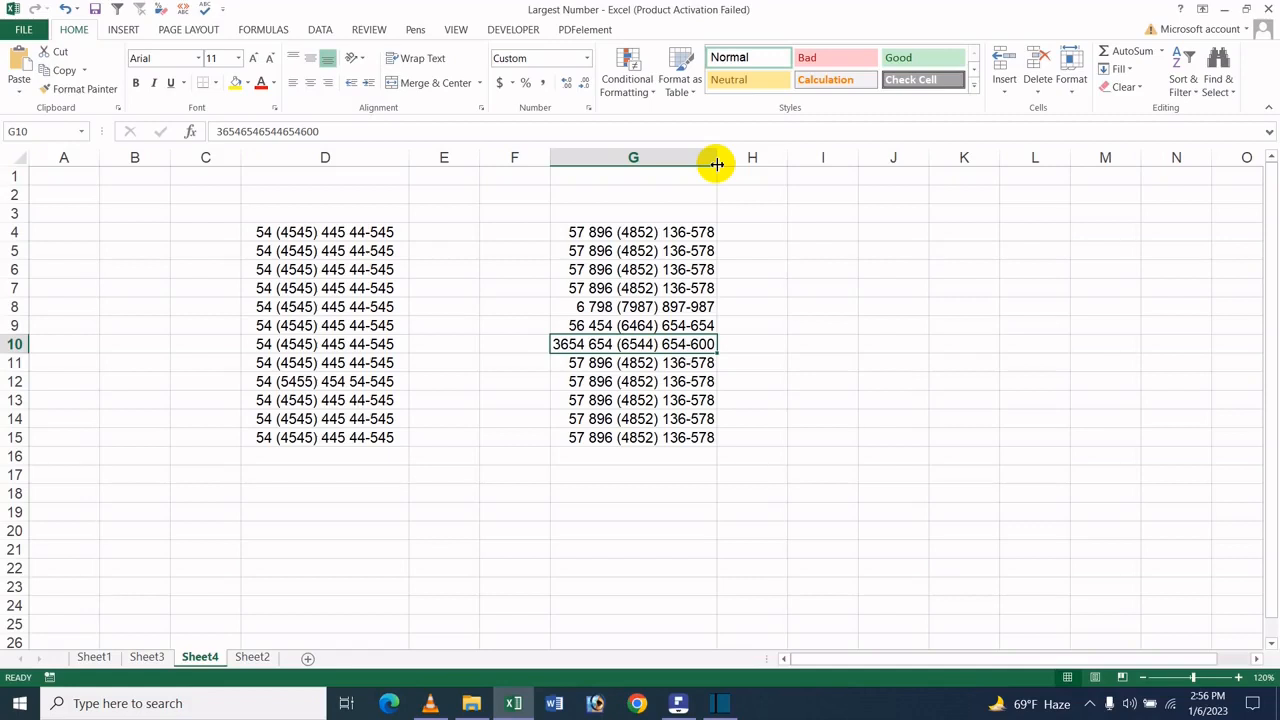
left_click(986, 229)
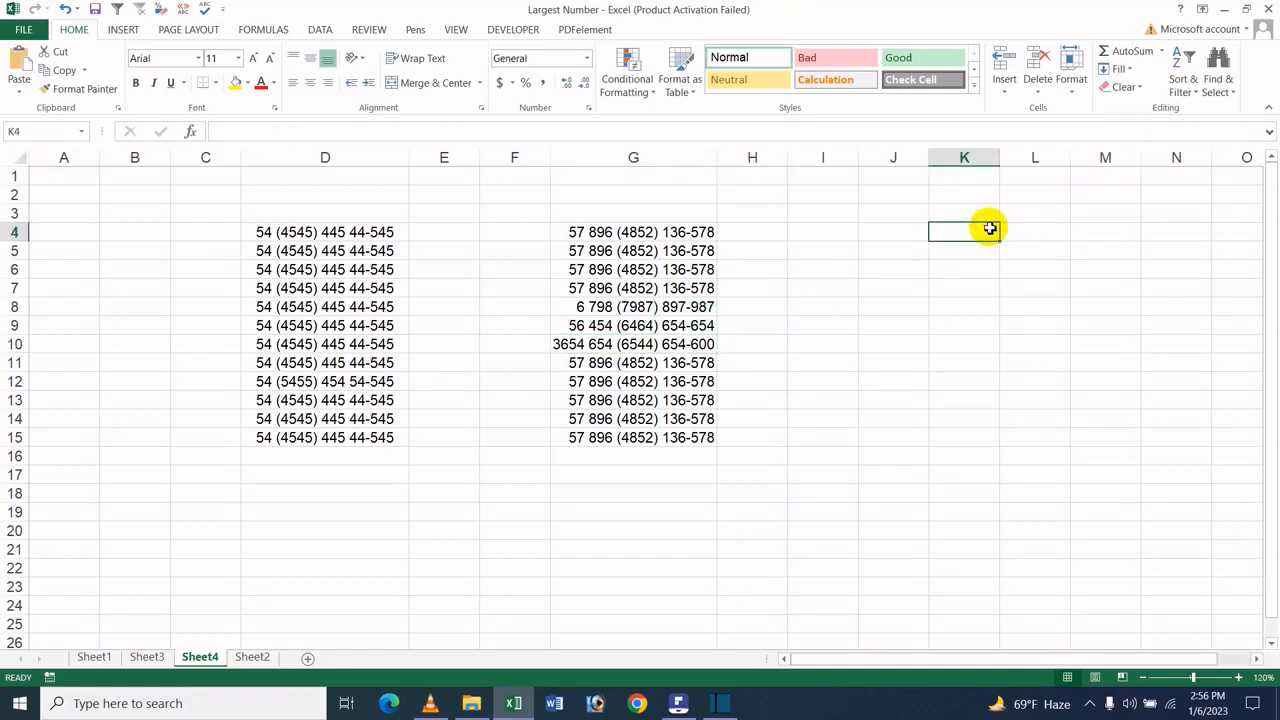
type("4654654654654654654654")
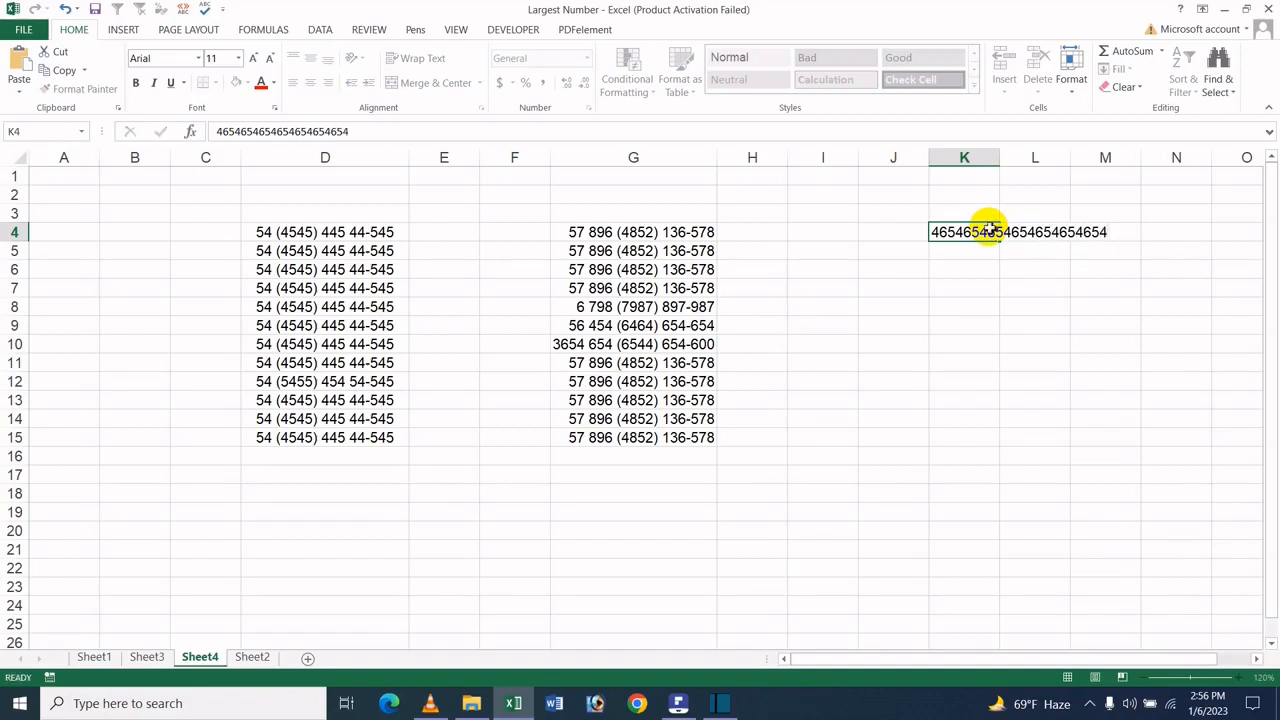
key("Return")
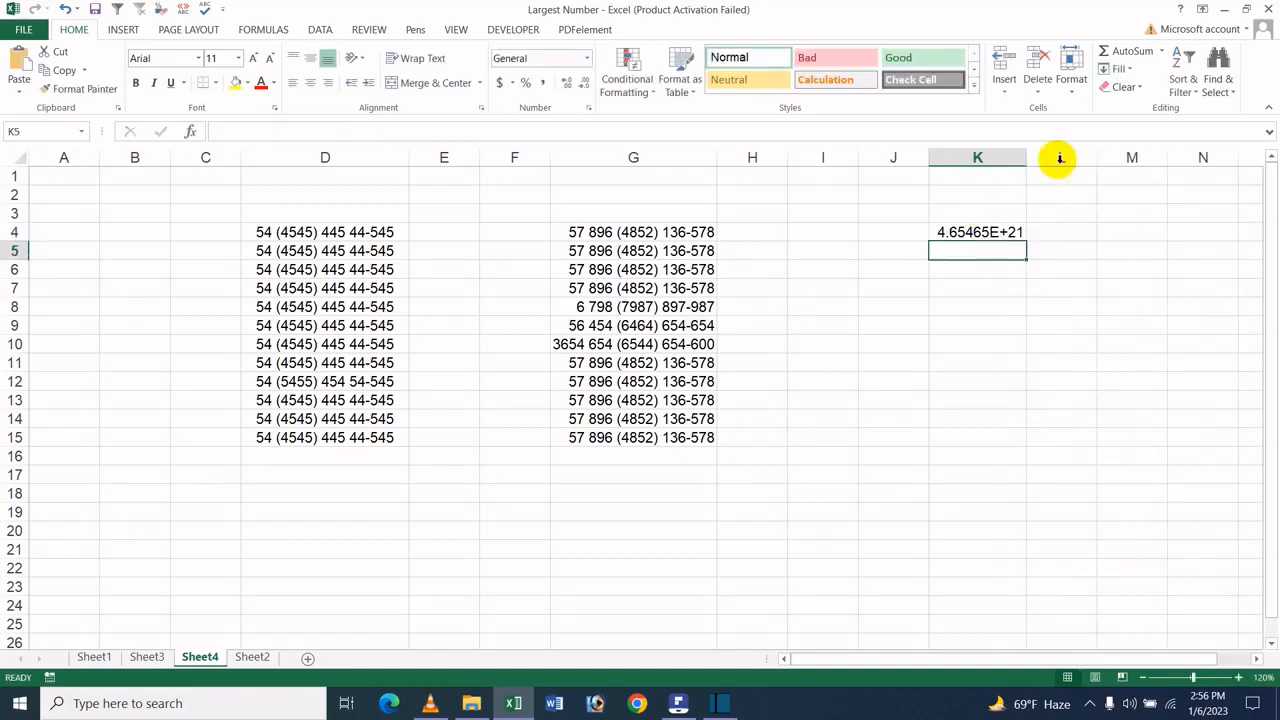
left_click(984, 233)
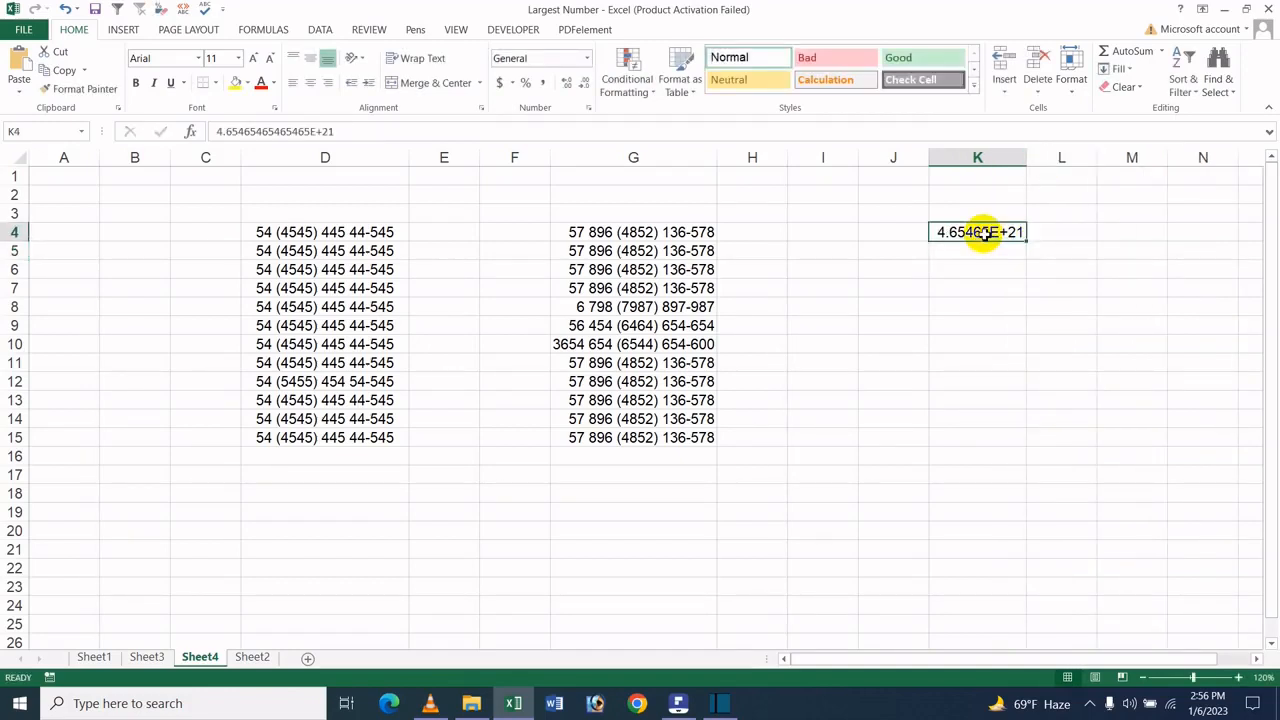
key("Delete")
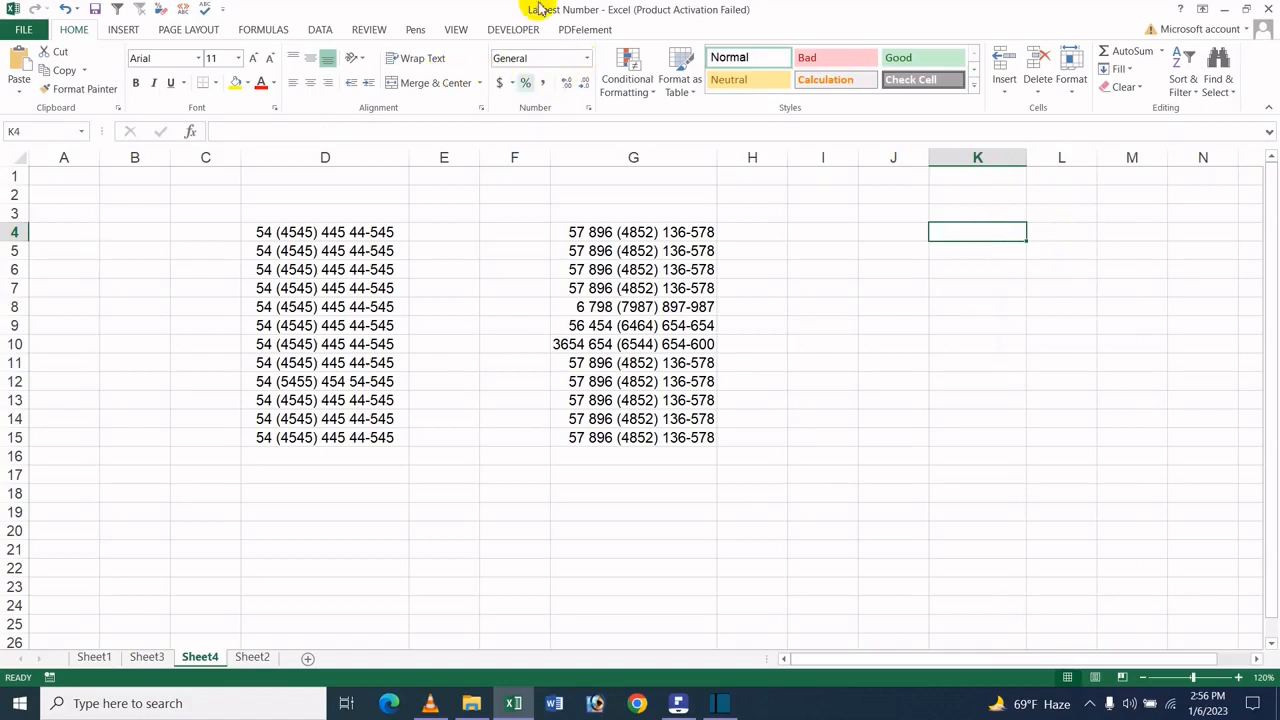
Select G8, then switch to PDFelement to show the tutorial's title page
left_click(628, 310)
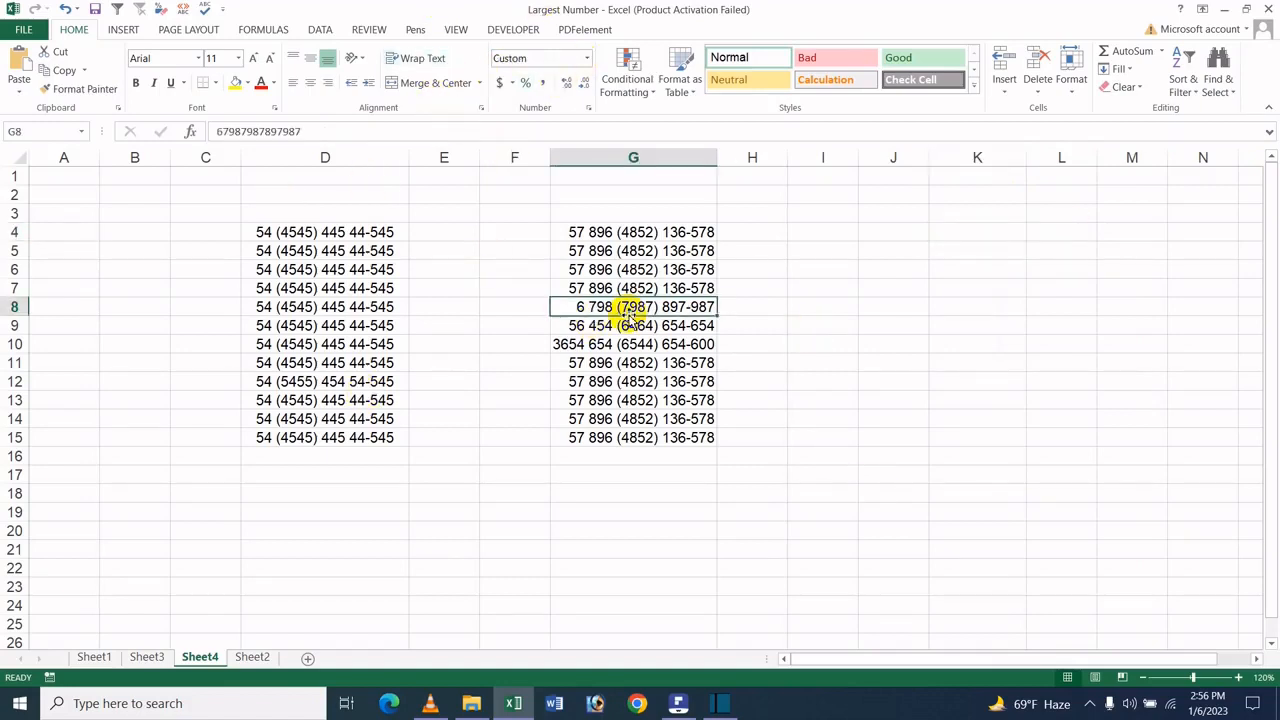
mouse_move(692, 705)
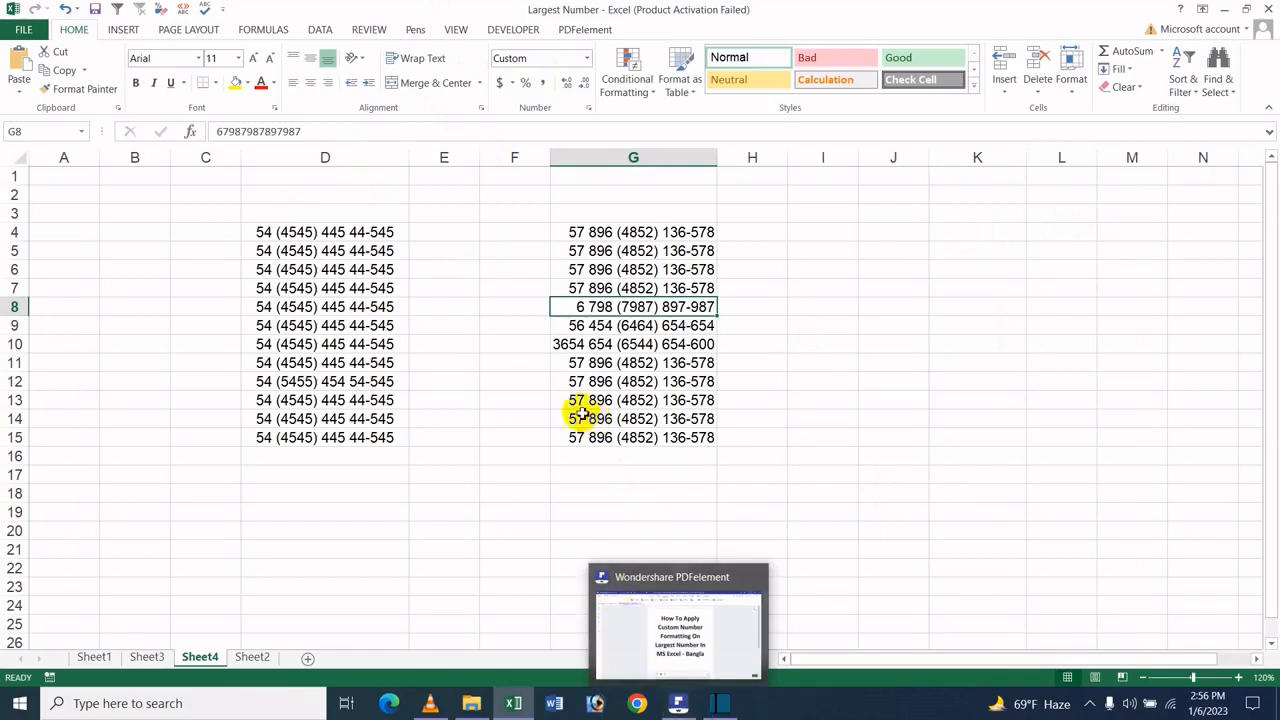
left_click(695, 705)
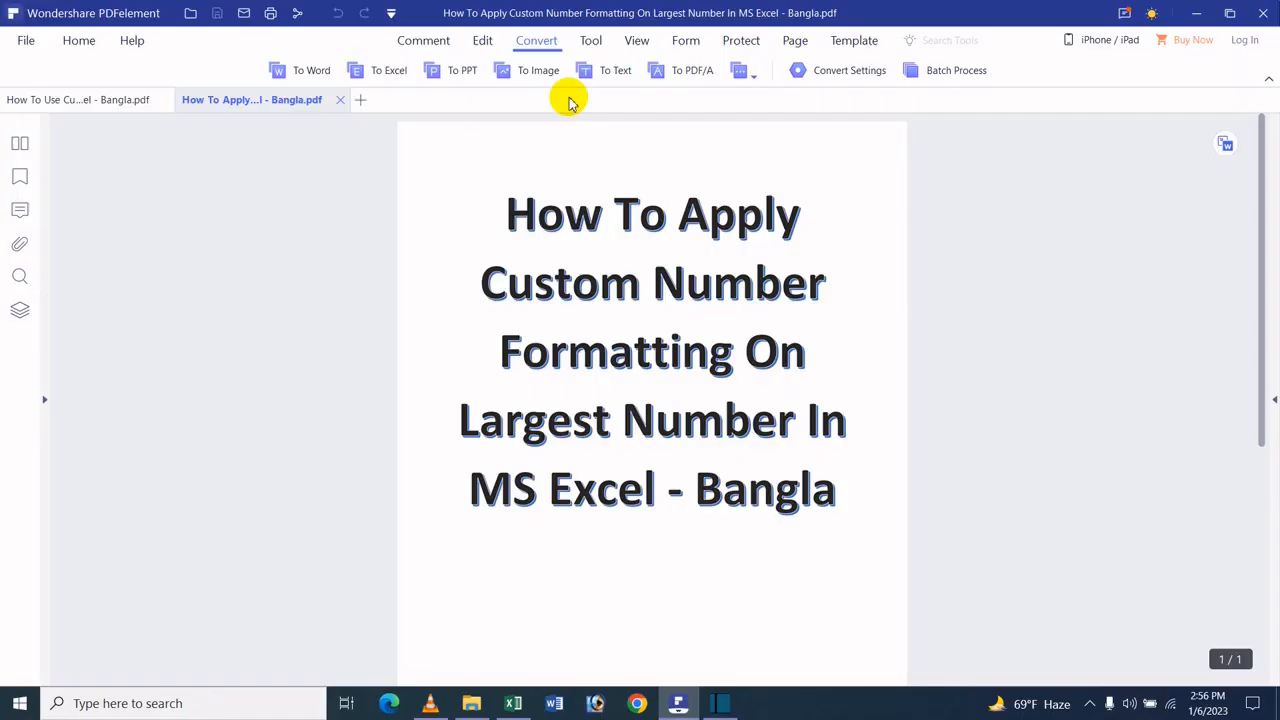